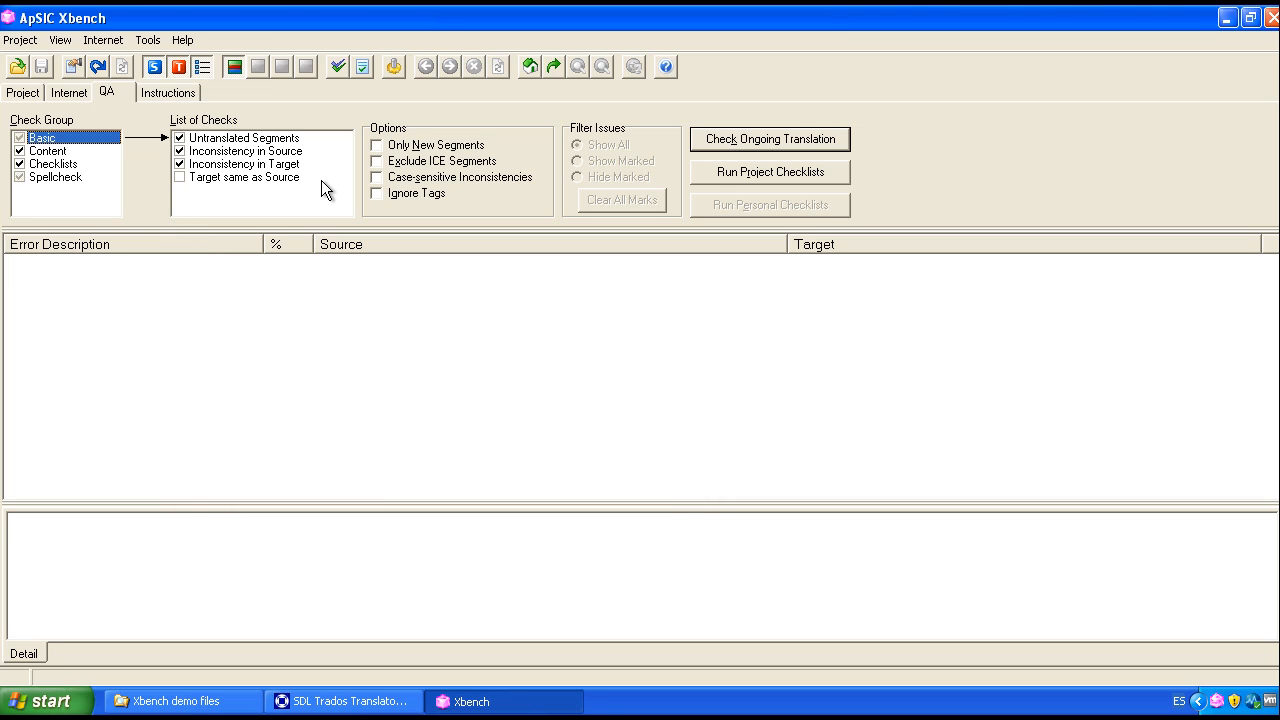
{"action": "left_click", "coordinate": [20, 40]}
{"action": "left_click", "coordinate": [91, 204]}
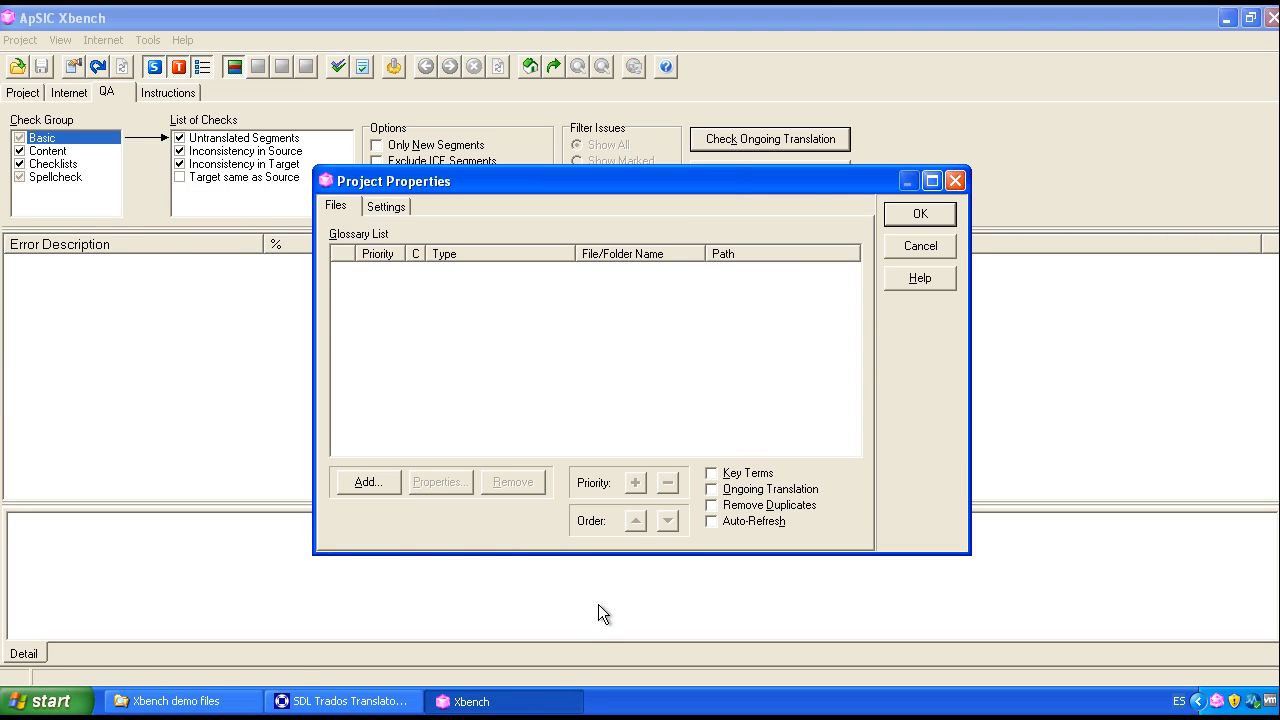
{"action": "left_click", "coordinate": [180, 701]}
{"action": "left_click_drag", "start_coordinate": [833, 418], "coordinate": [354, 371]}
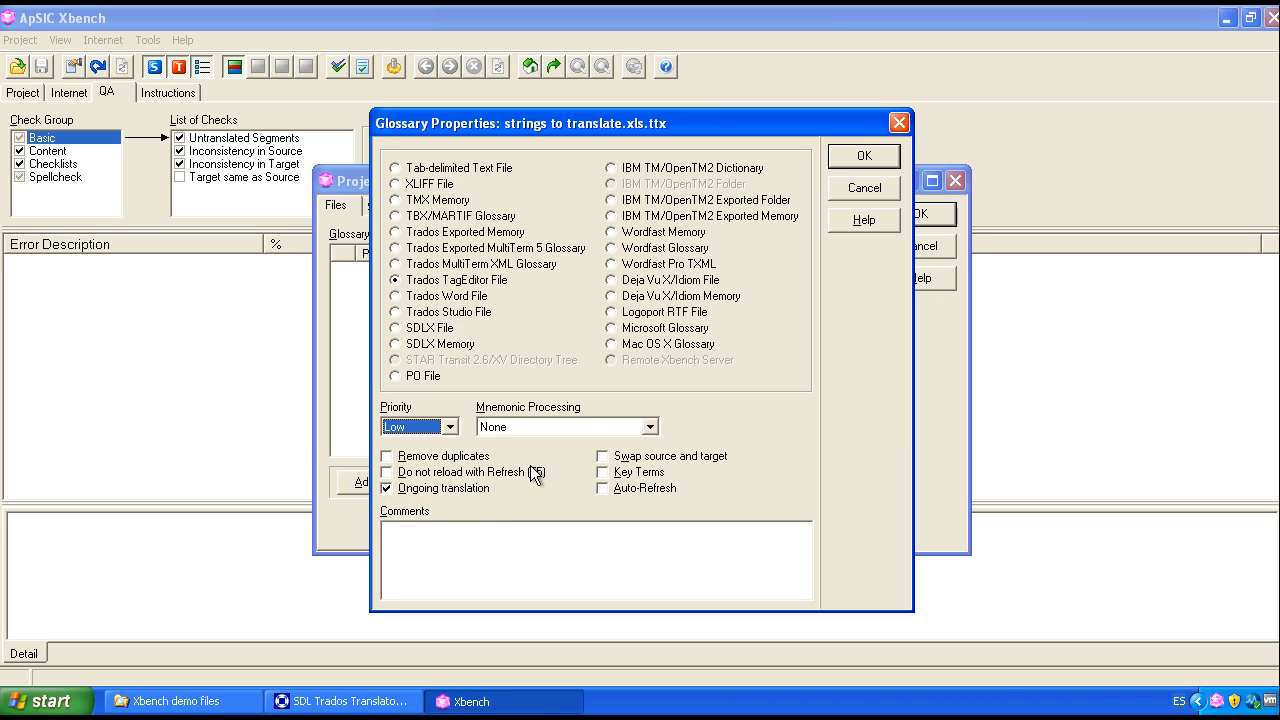
{"action": "left_click", "coordinate": [864, 187]}
{"action": "left_click", "coordinate": [920, 248]}
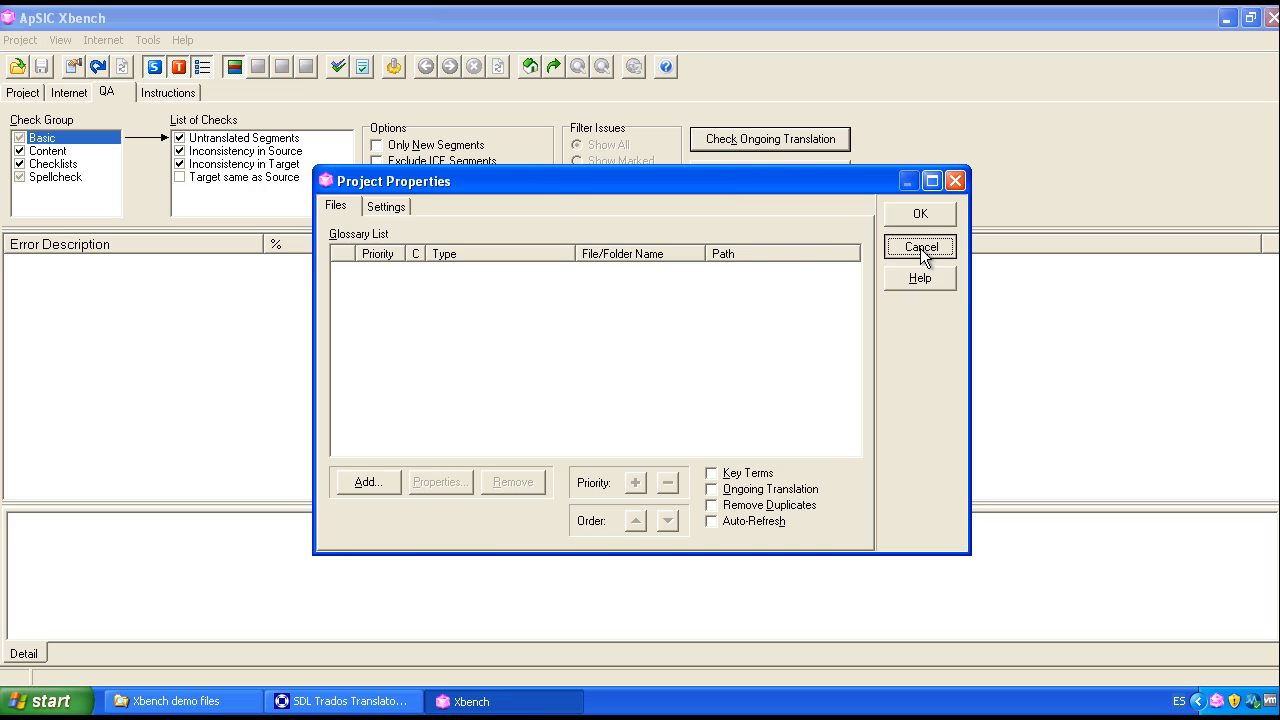
Step: Open the existing project Sample Xbench for QA.xbp from the reference files folder
{"action": "left_click", "coordinate": [20, 40]}
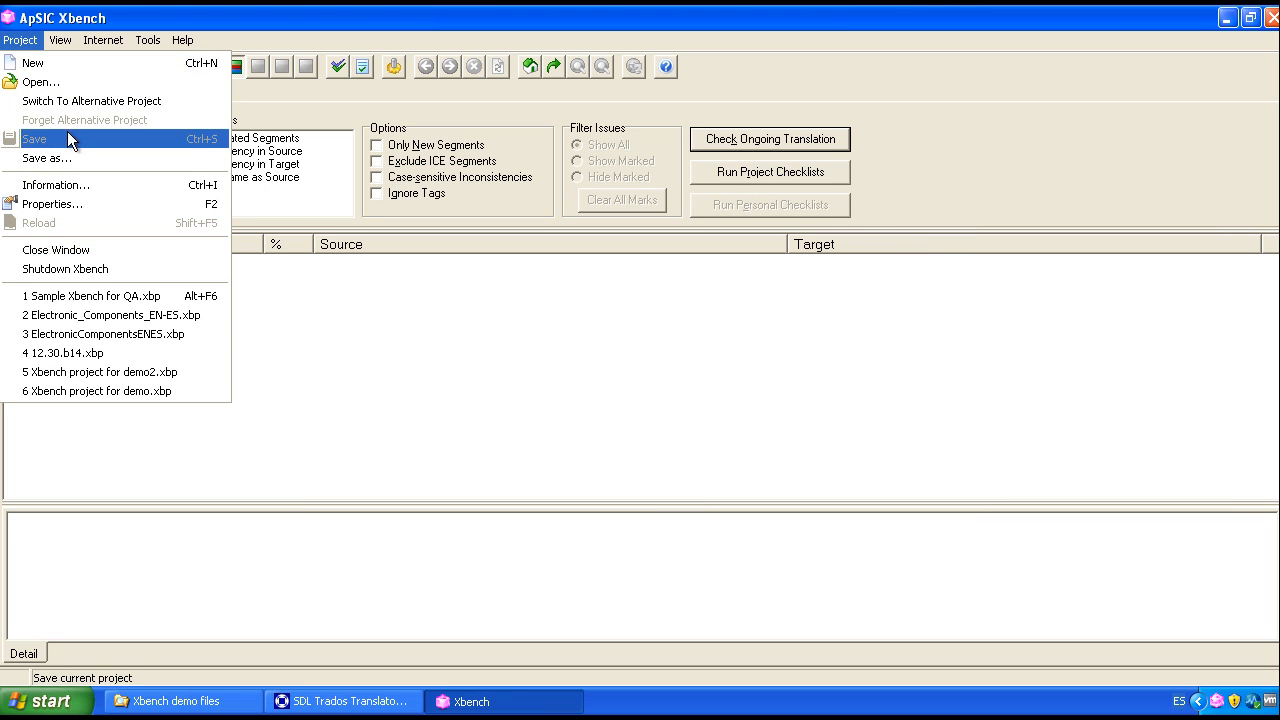
{"action": "left_click", "coordinate": [52, 85]}
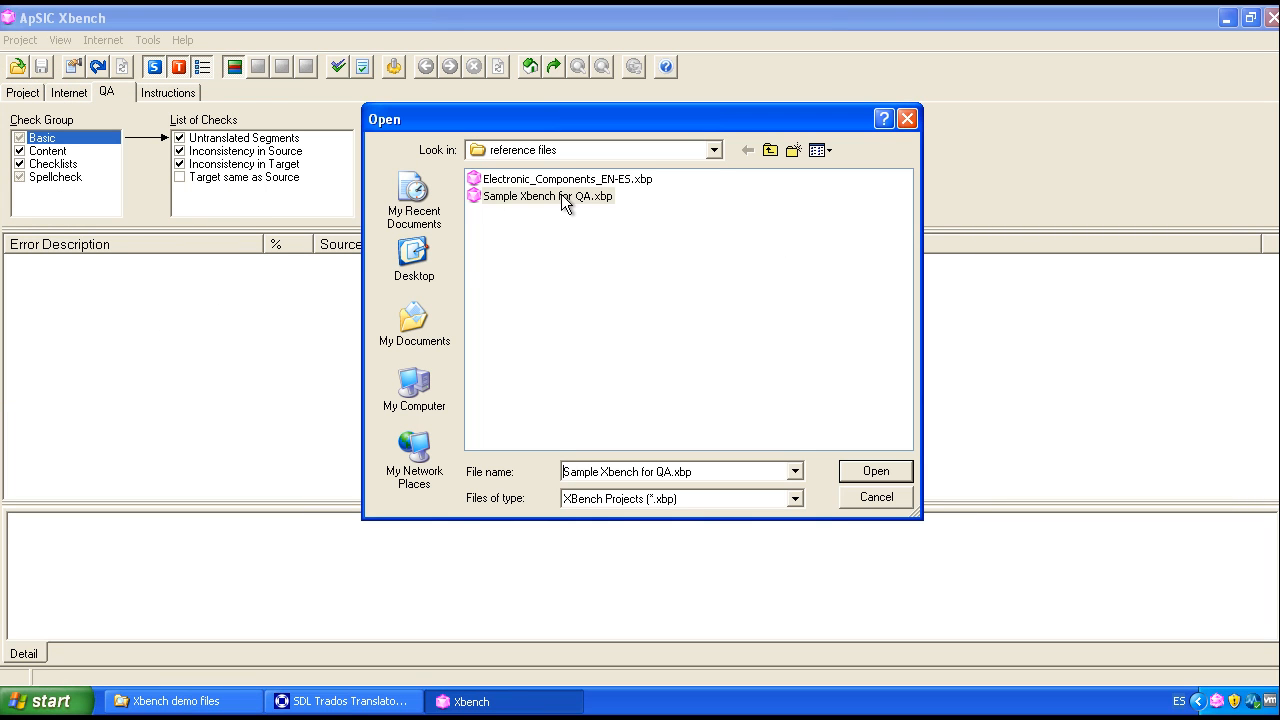
{"action": "left_click", "coordinate": [561, 196]}
{"action": "left_click", "coordinate": [896, 468]}
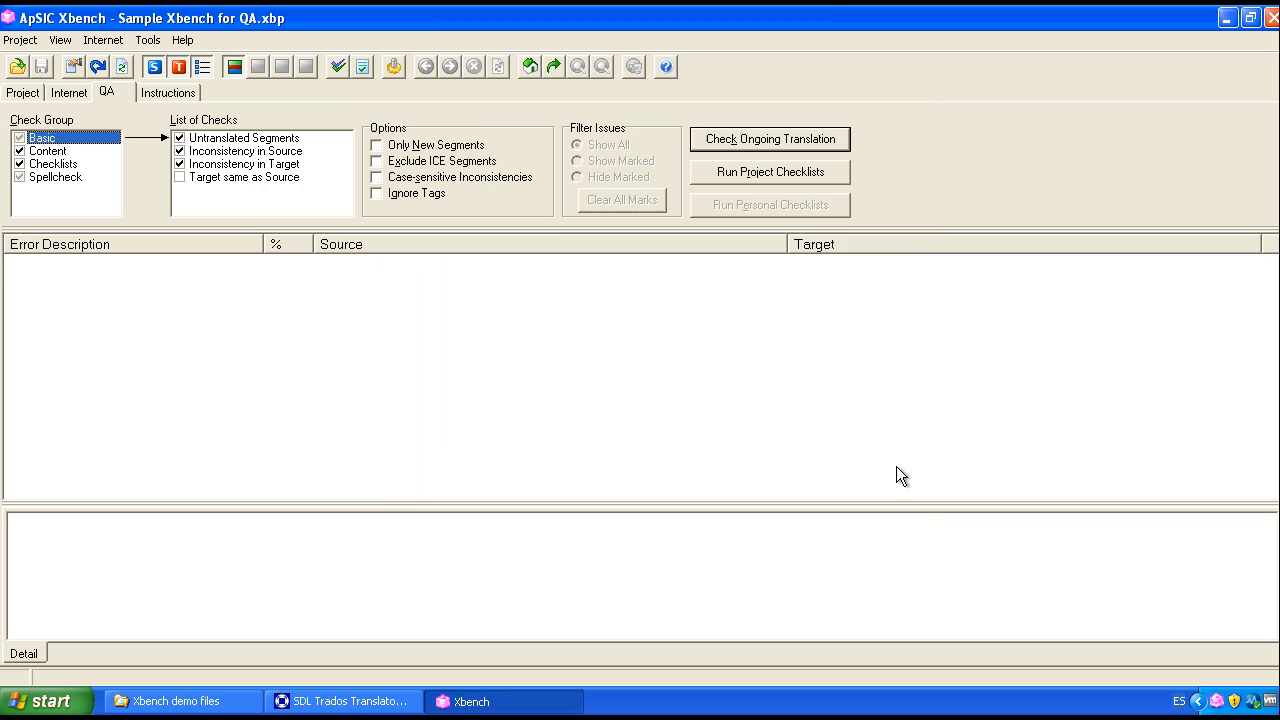
Step: Add strings to translate.xls.ttx to the project as a low-priority Trados TagEditor file marked as ongoing translation
{"action": "left_click", "coordinate": [24, 92]}
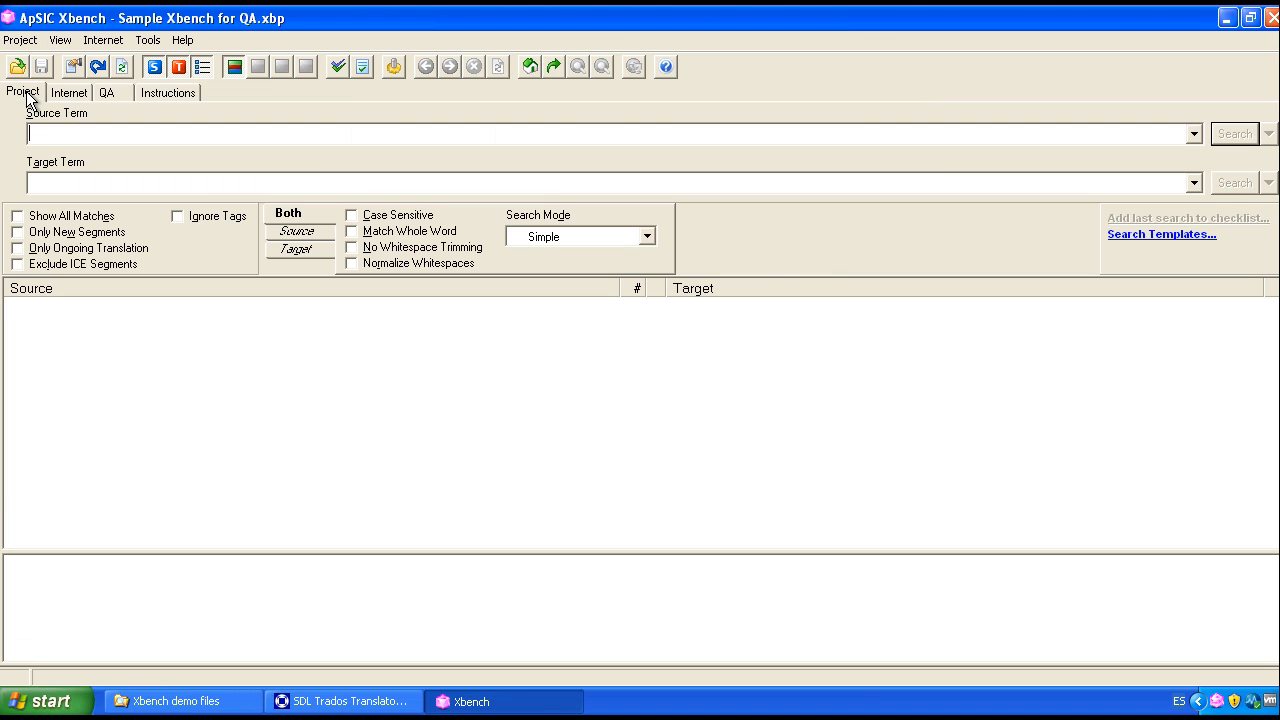
{"action": "left_click", "coordinate": [22, 40]}
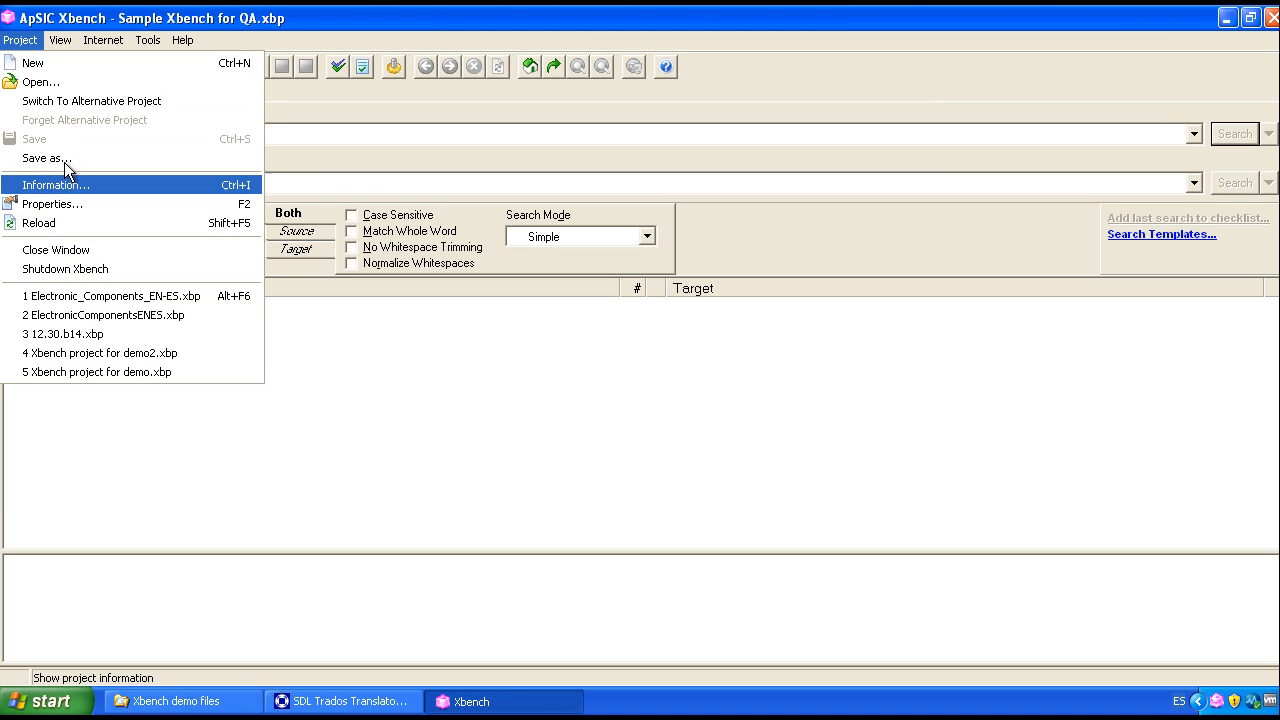
{"action": "left_click", "coordinate": [69, 204]}
{"action": "left_click", "coordinate": [656, 304]}
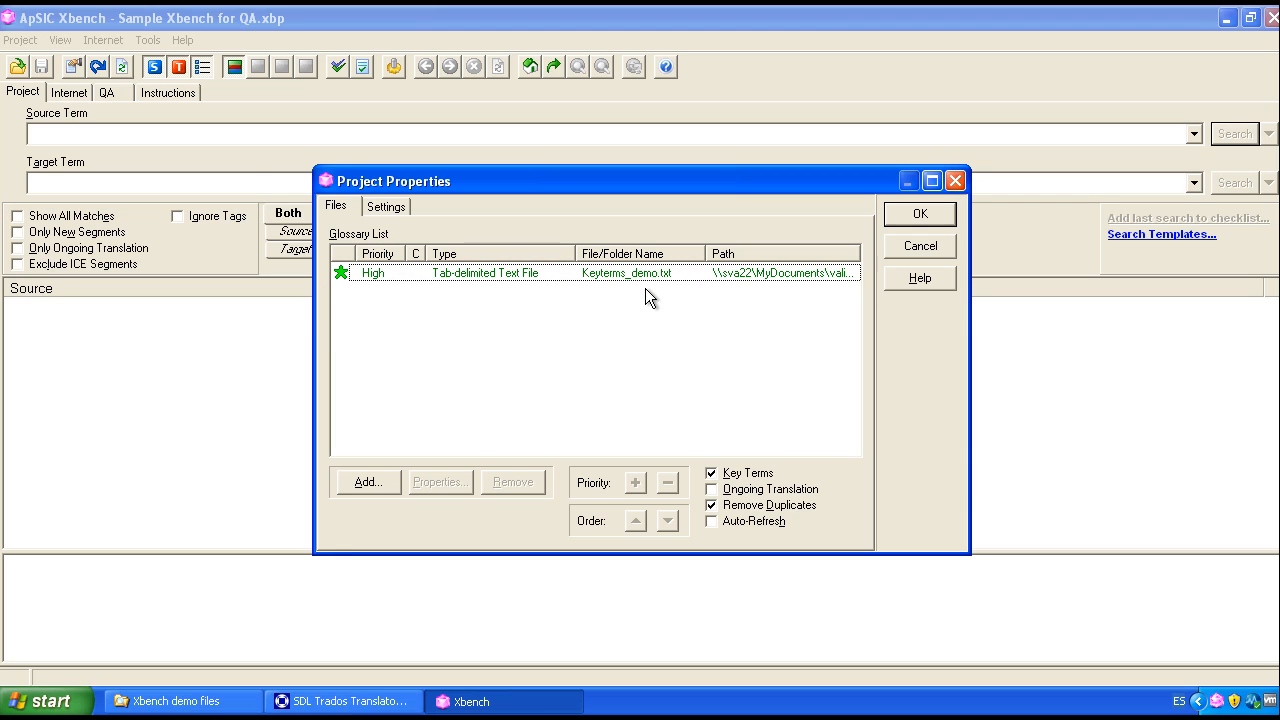
{"action": "left_click", "coordinate": [175, 701]}
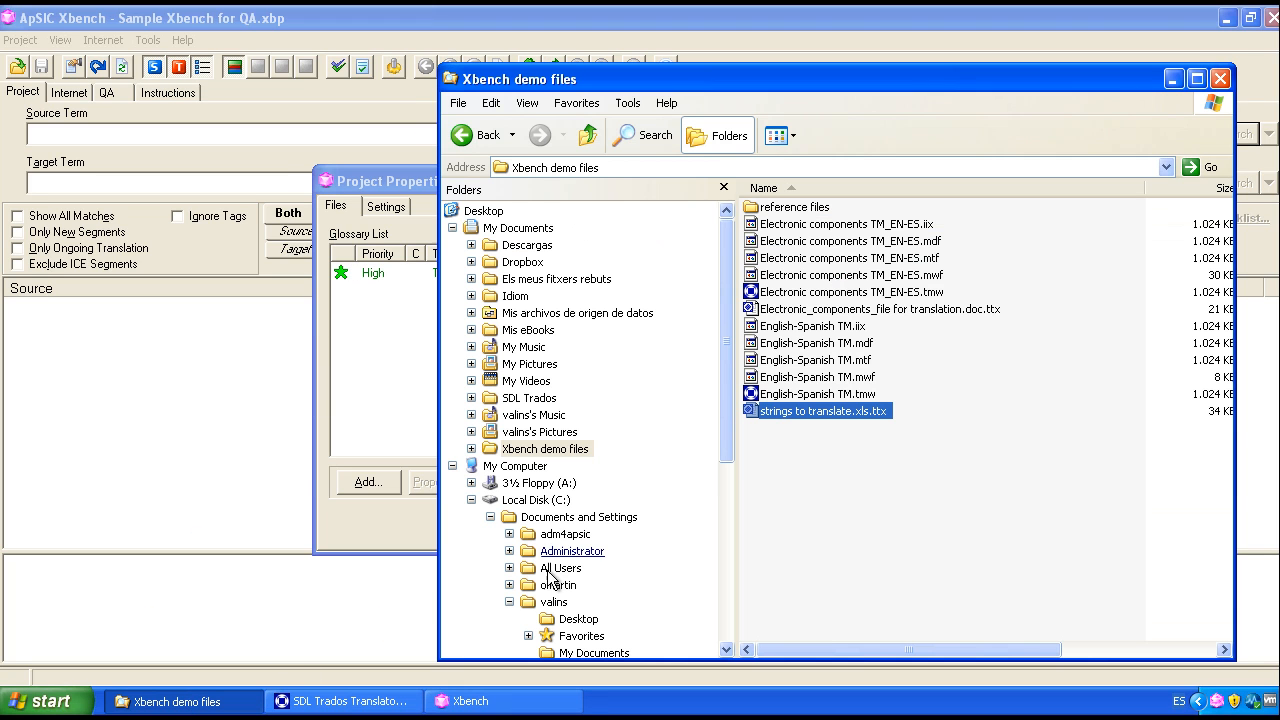
{"action": "left_click_drag", "start_coordinate": [794, 410], "coordinate": [379, 380]}
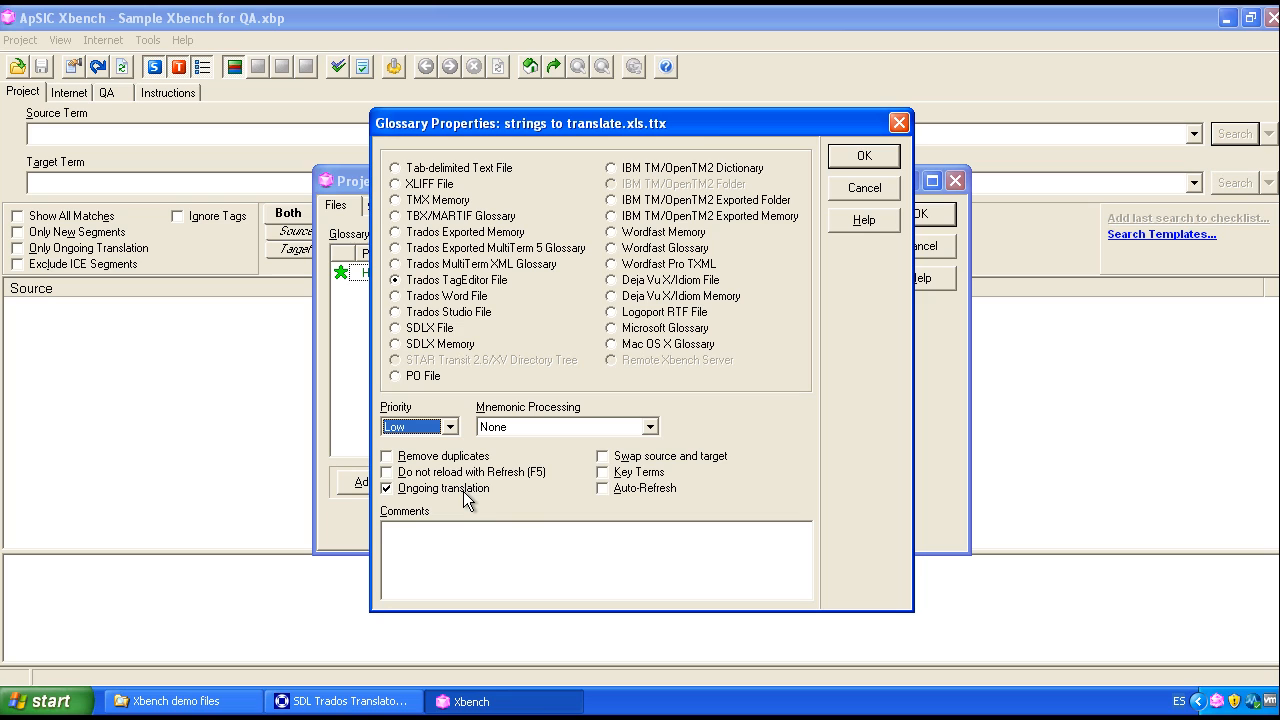
{"action": "left_click", "coordinate": [857, 155]}
{"action": "left_click", "coordinate": [919, 214]}
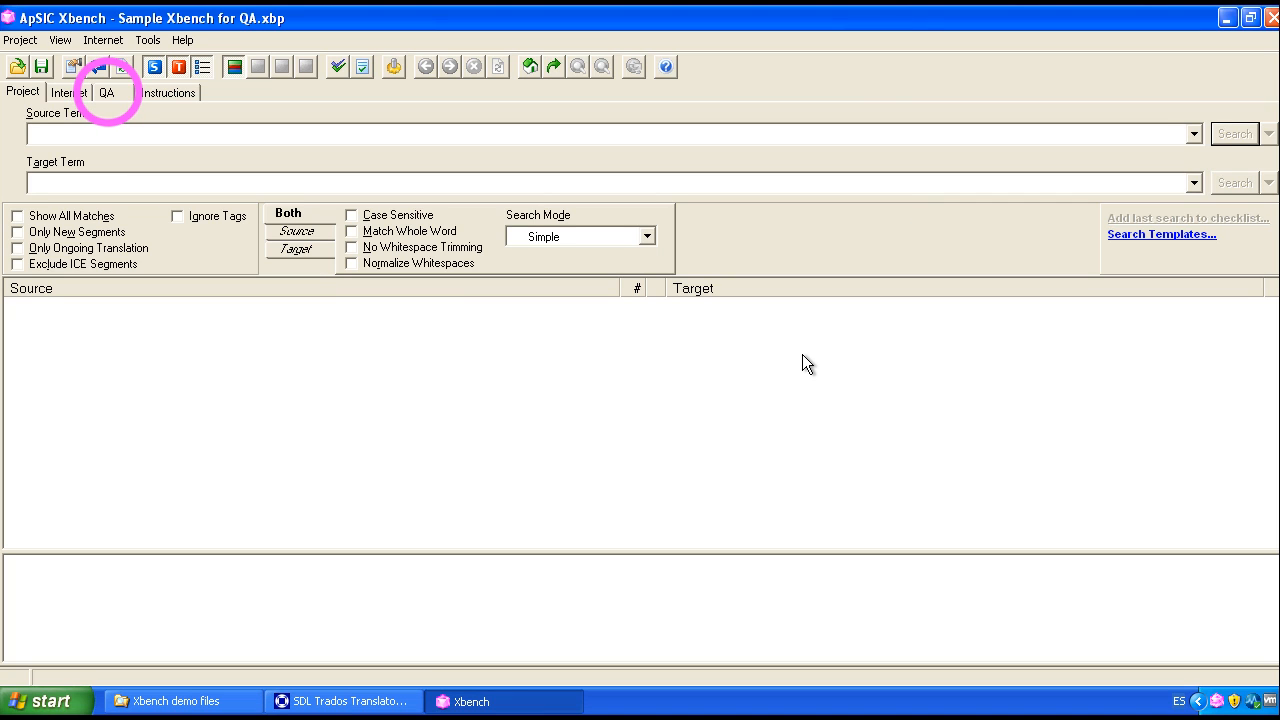
Step: Enable the Target same as Source check in the Basic group of the QA checks
{"action": "left_click", "coordinate": [106, 92]}
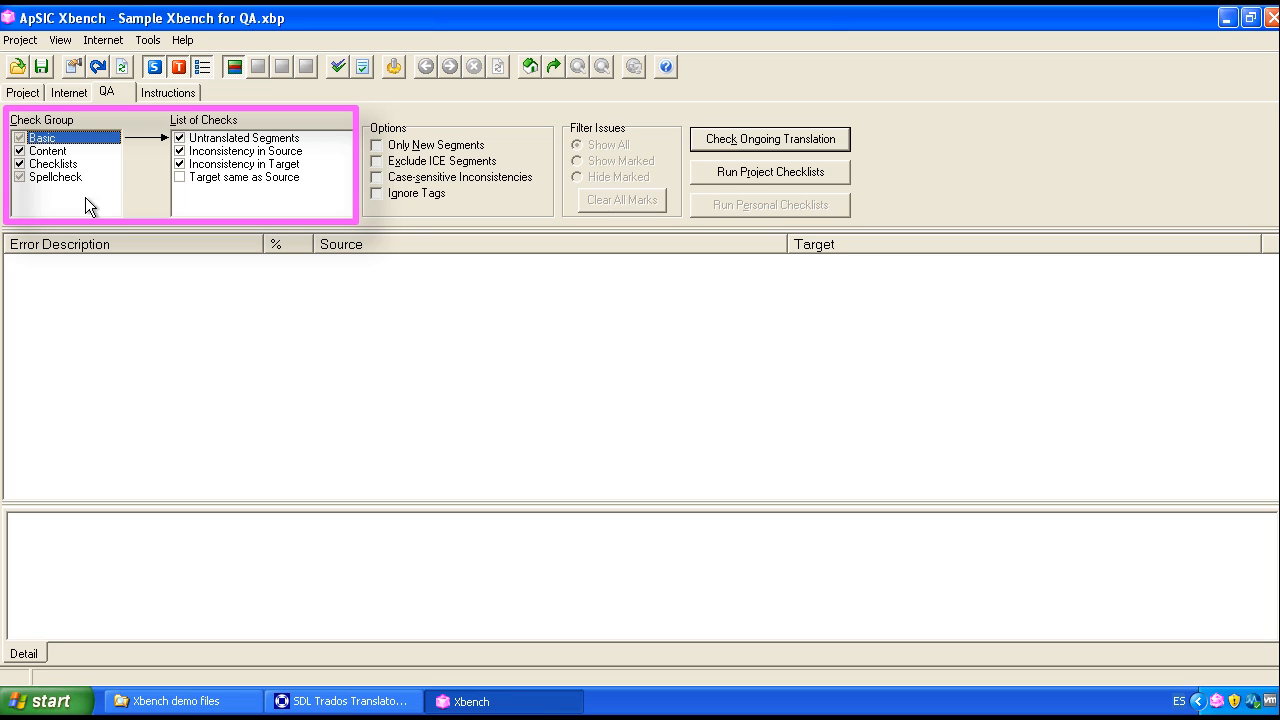
{"action": "left_click", "coordinate": [55, 151]}
{"action": "left_click", "coordinate": [53, 164]}
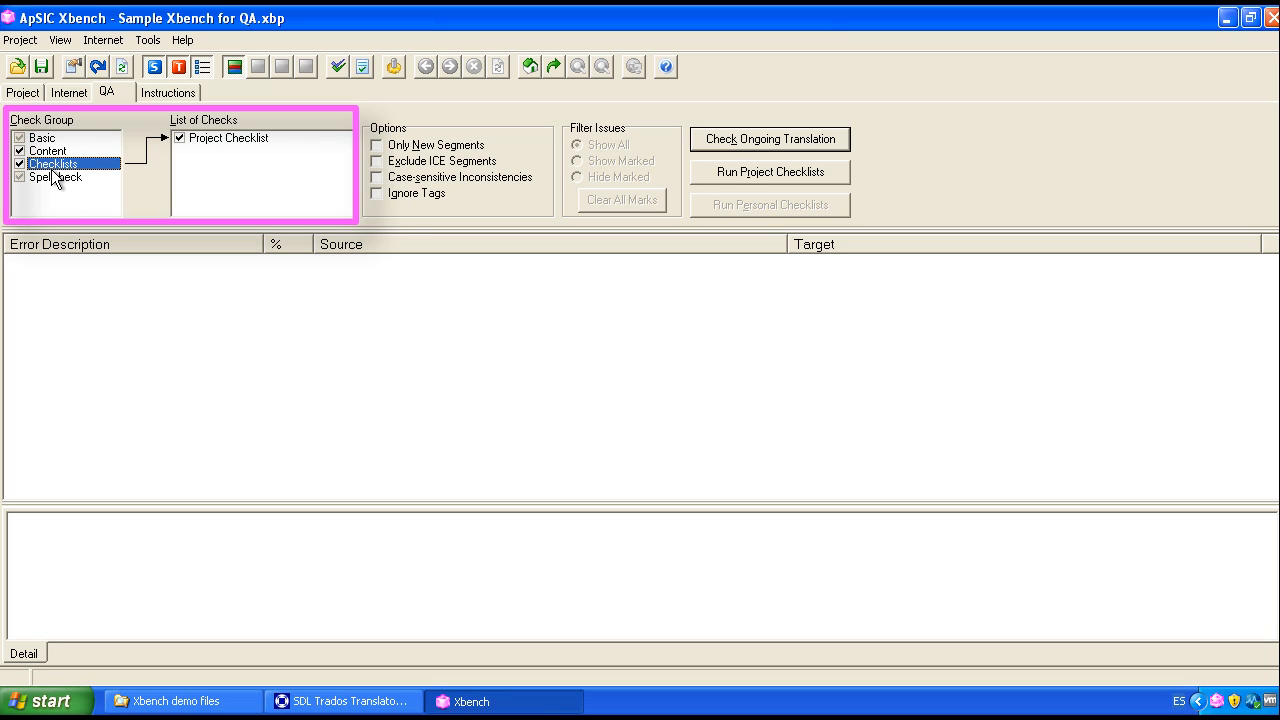
{"action": "left_click", "coordinate": [50, 174]}
{"action": "left_click", "coordinate": [55, 138]}
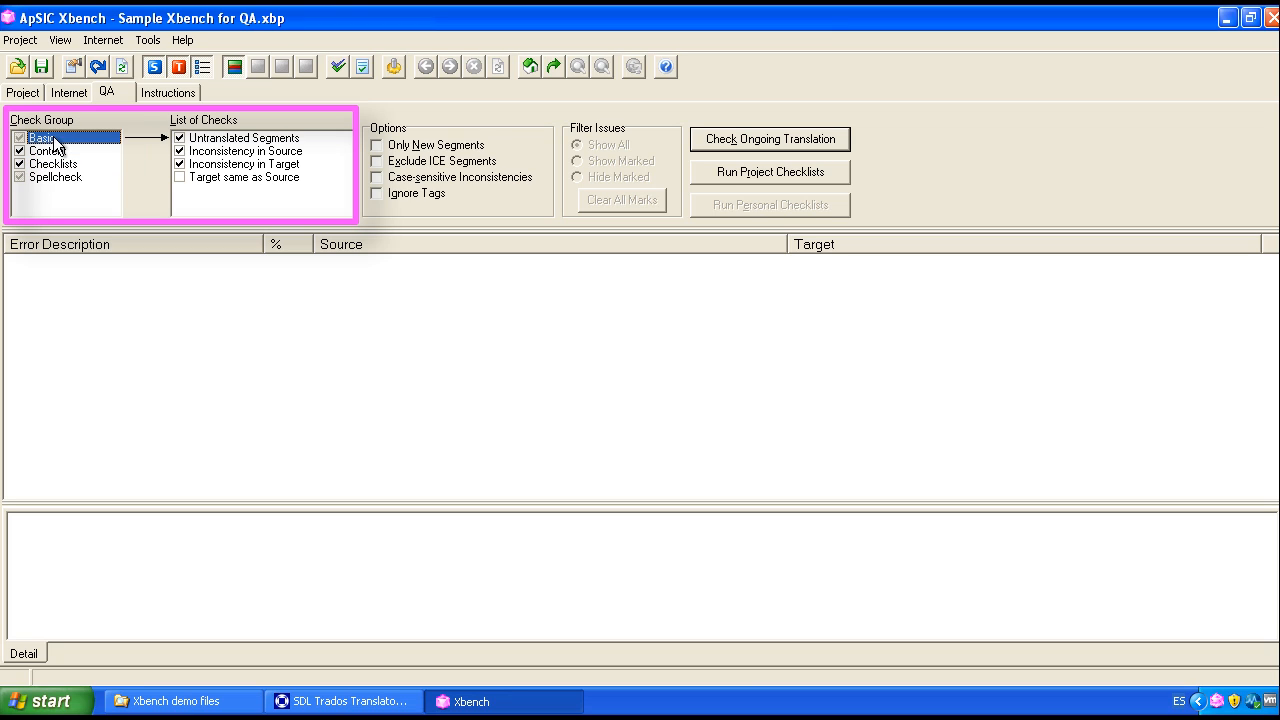
{"action": "left_click", "coordinate": [250, 142]}
{"action": "left_click", "coordinate": [252, 152]}
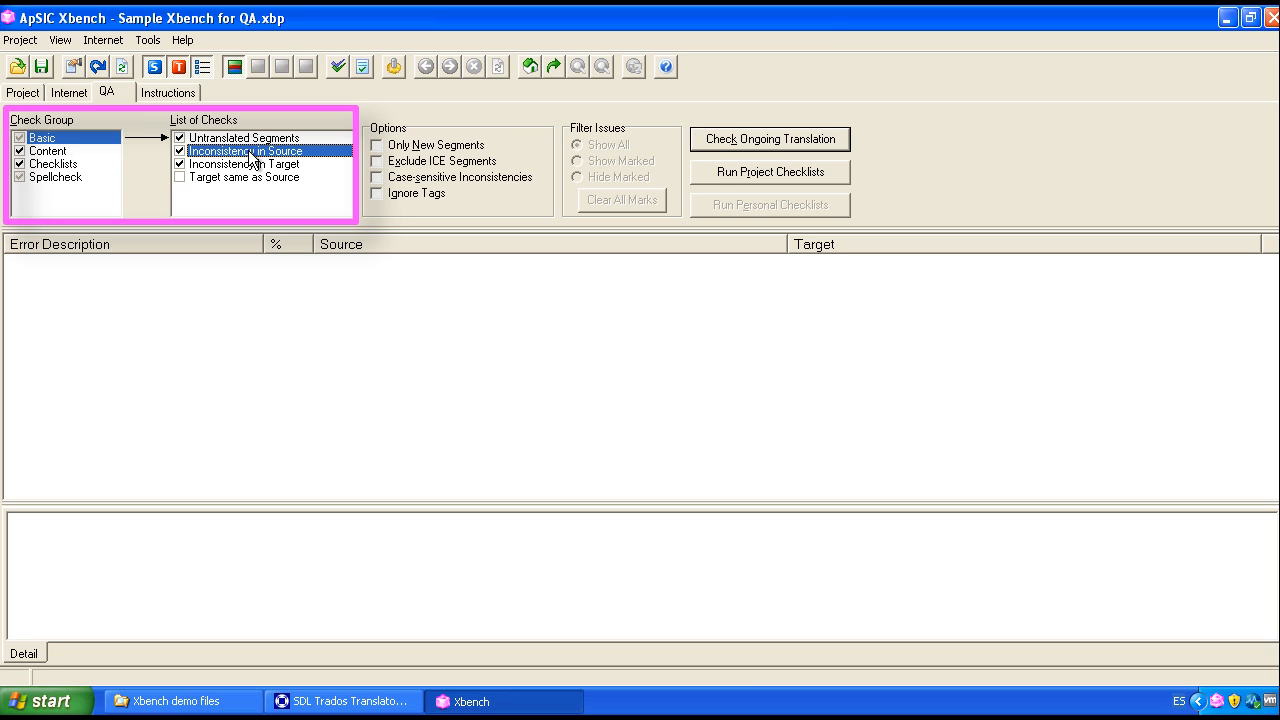
{"action": "left_click", "coordinate": [180, 151]}
{"action": "left_click", "coordinate": [180, 177]}
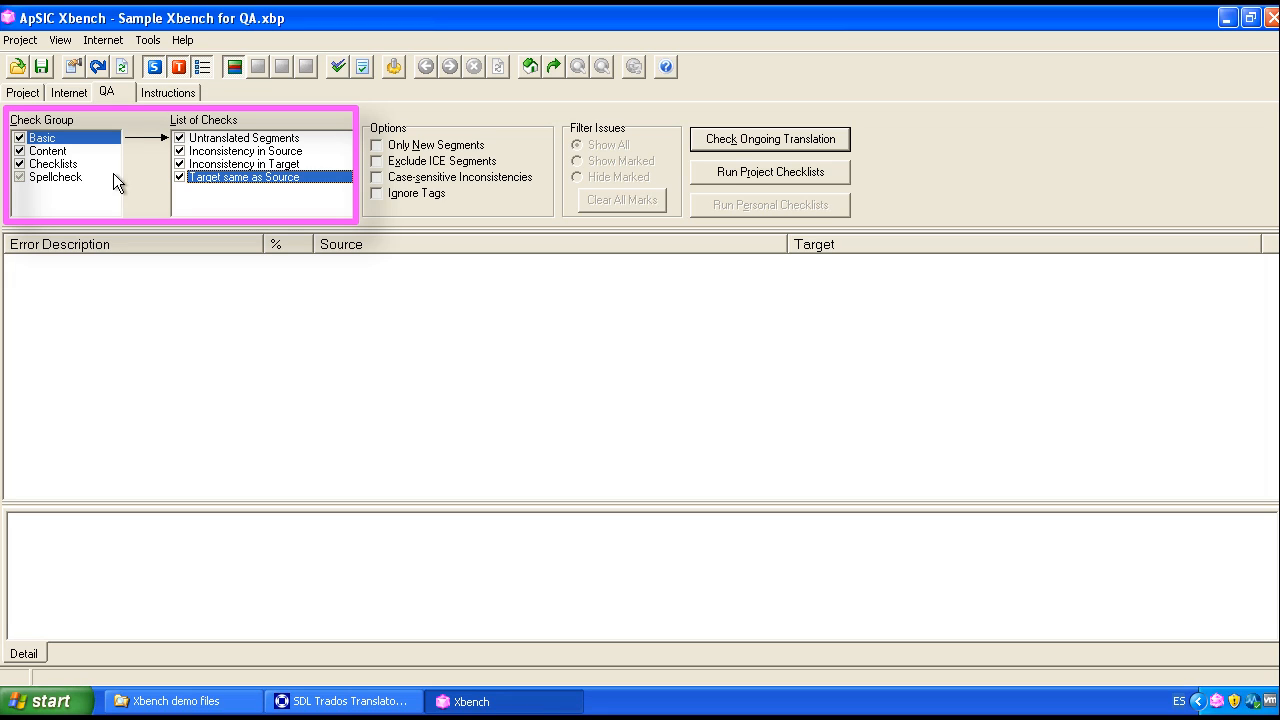
Step: Run the QA checks on the ongoing translation, with Spanish (Spain) as the spellcheck language
{"action": "left_click", "coordinate": [70, 165]}
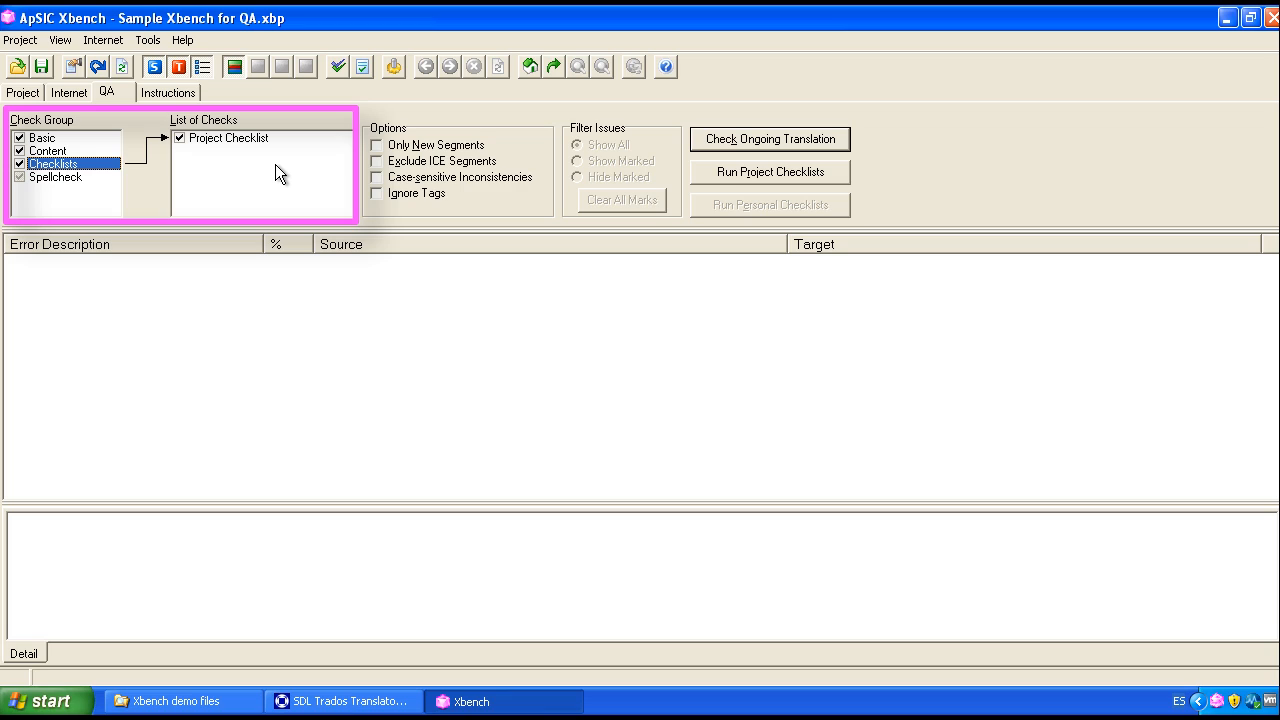
{"action": "left_click", "coordinate": [54, 177]}
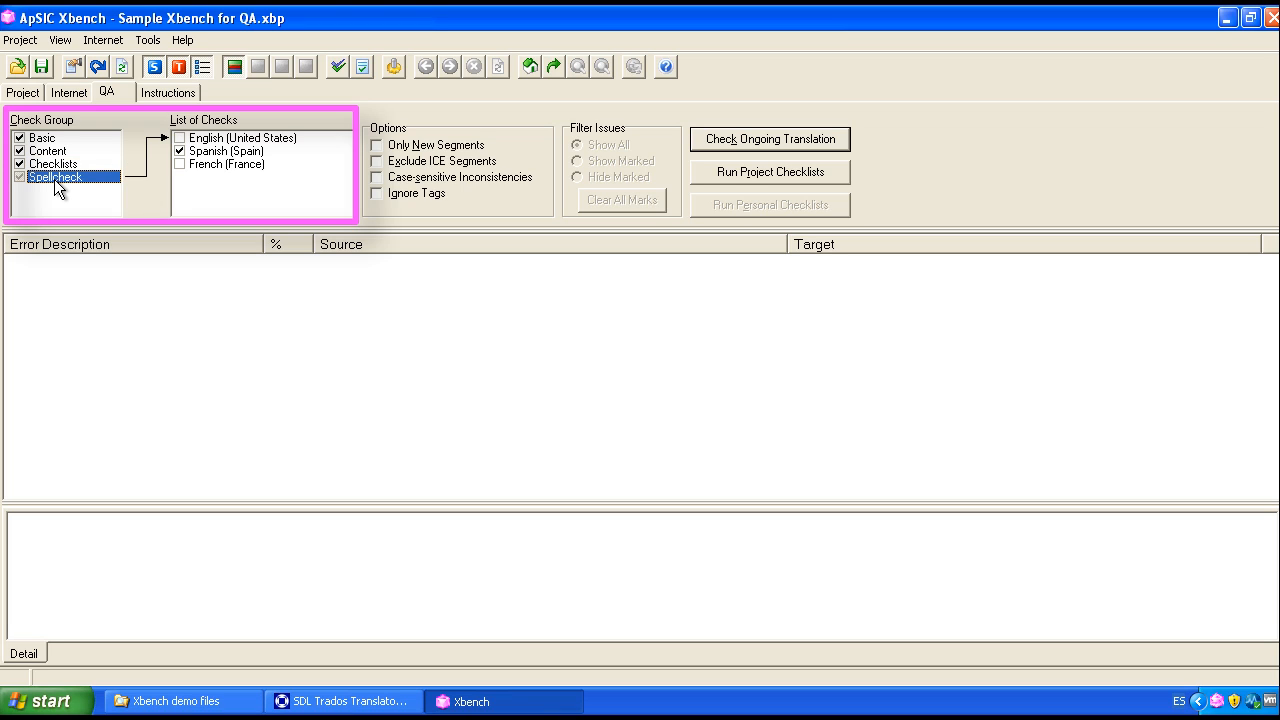
{"action": "left_click", "coordinate": [188, 153]}
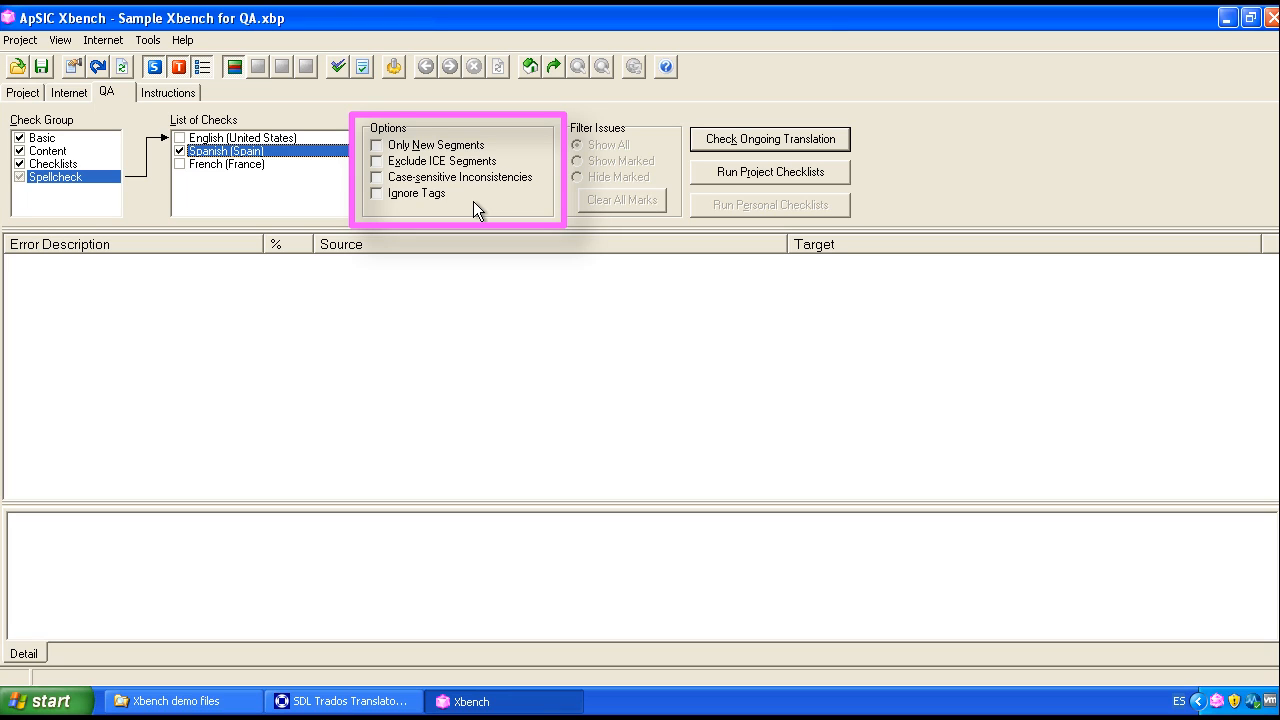
{"action": "left_click", "coordinate": [476, 145]}
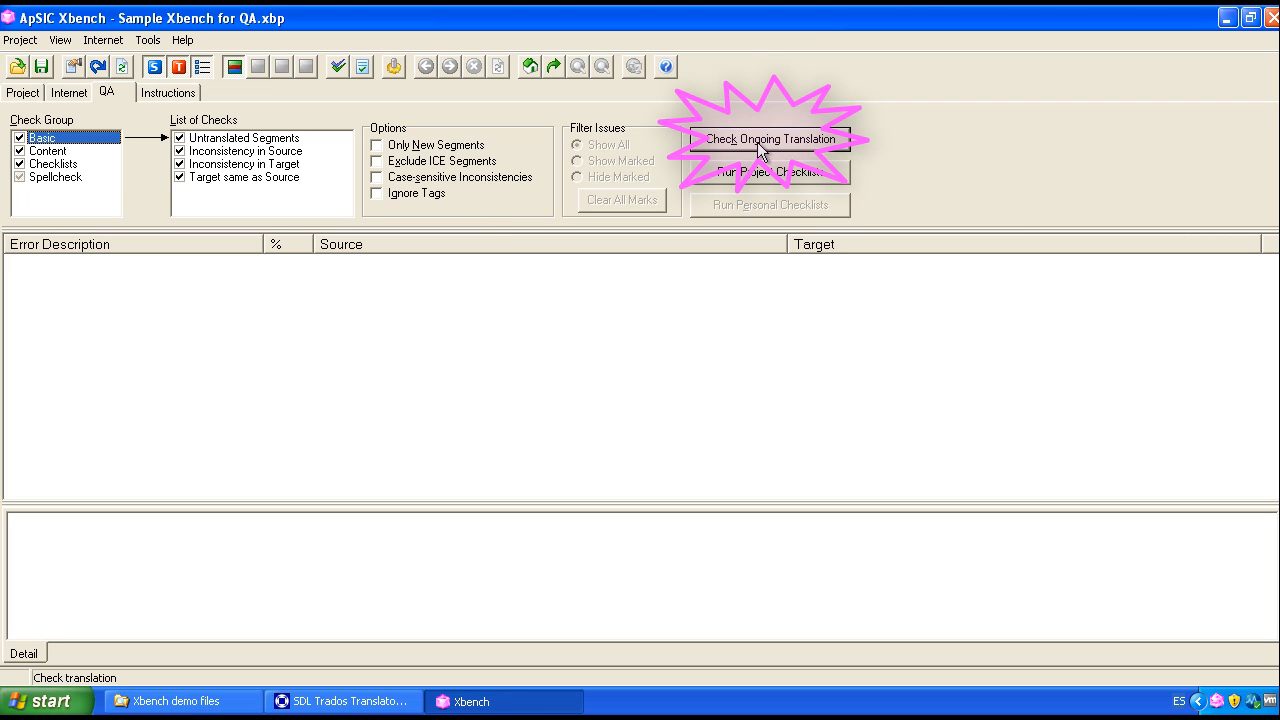
{"action": "left_click", "coordinate": [757, 140]}
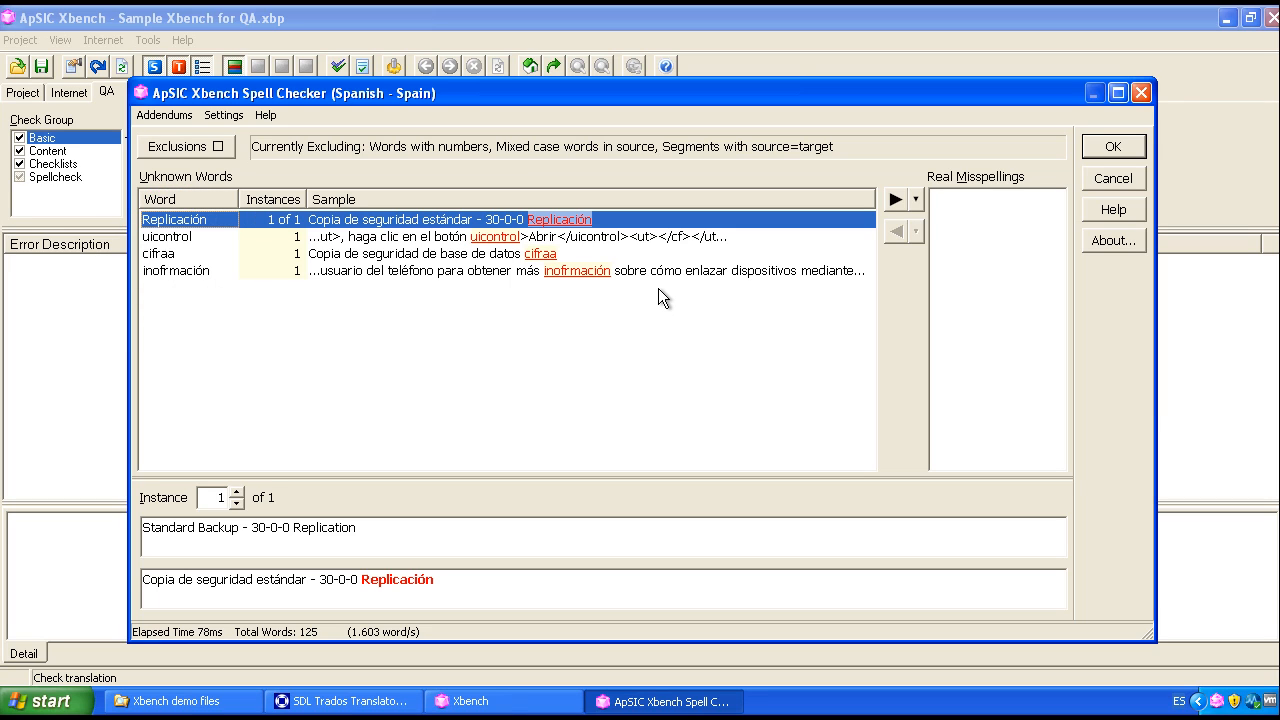
Step: Mark the unknown words Replicación, cifraa and inofrmación as real misspellings and accept the spell check
{"action": "left_click", "coordinate": [527, 240]}
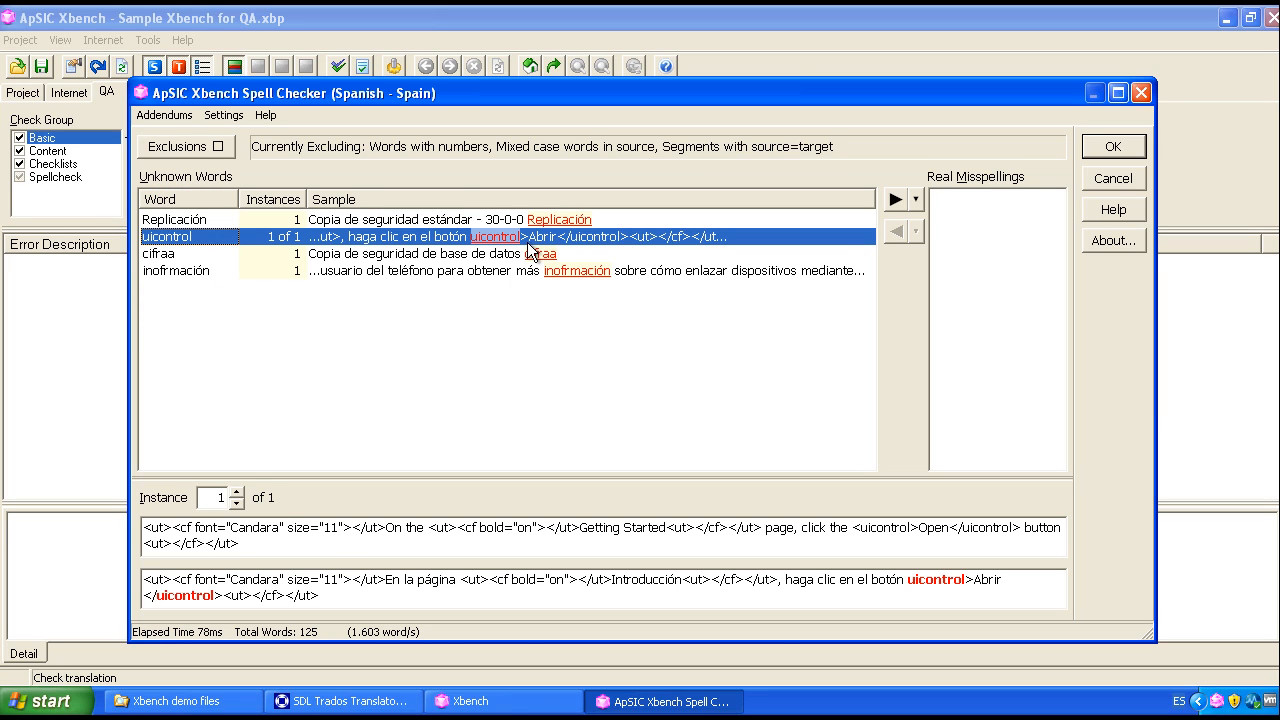
{"action": "left_click", "coordinate": [528, 254]}
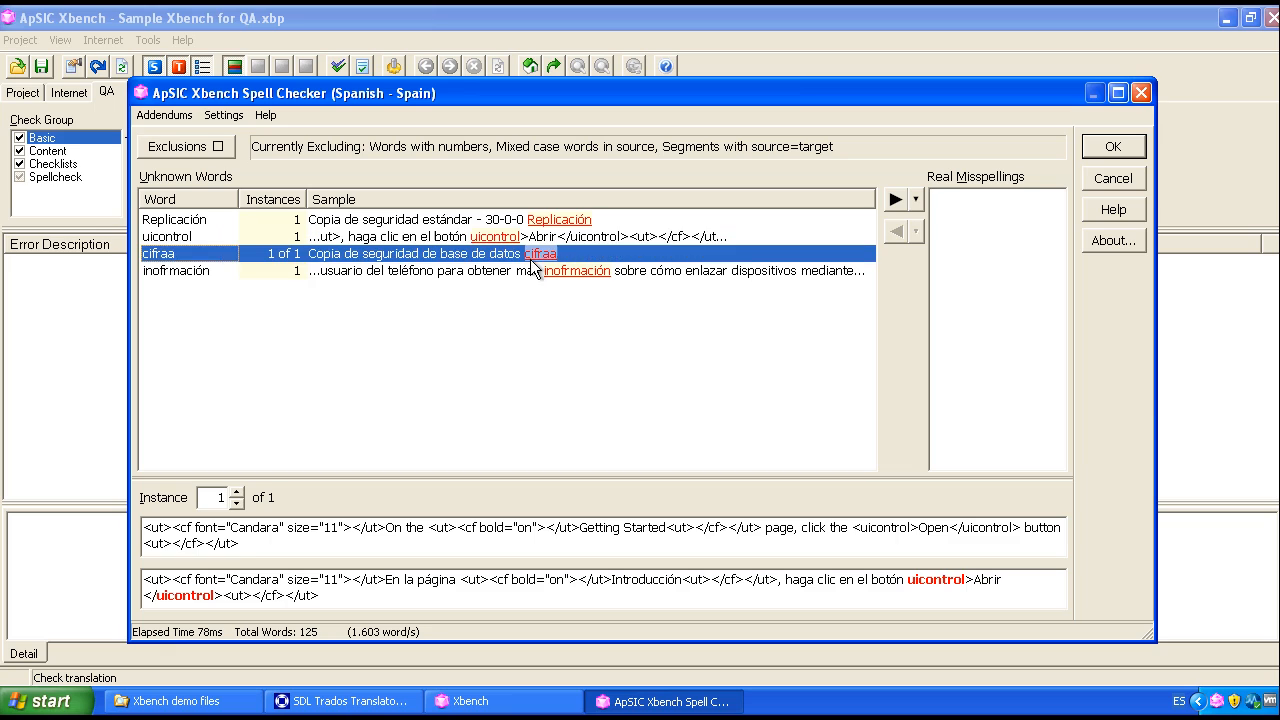
{"action": "left_click", "coordinate": [530, 272]}
{"action": "left_click", "coordinate": [542, 220]}
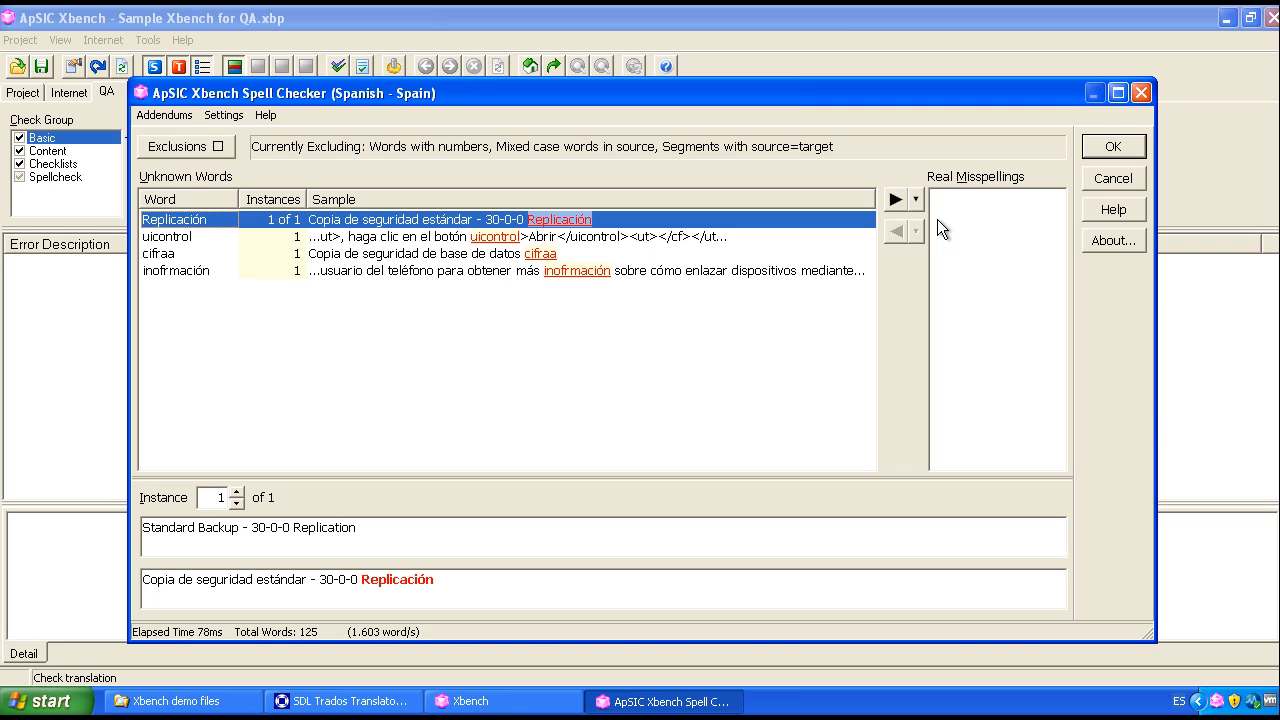
{"action": "double_click", "coordinate": [545, 220]}
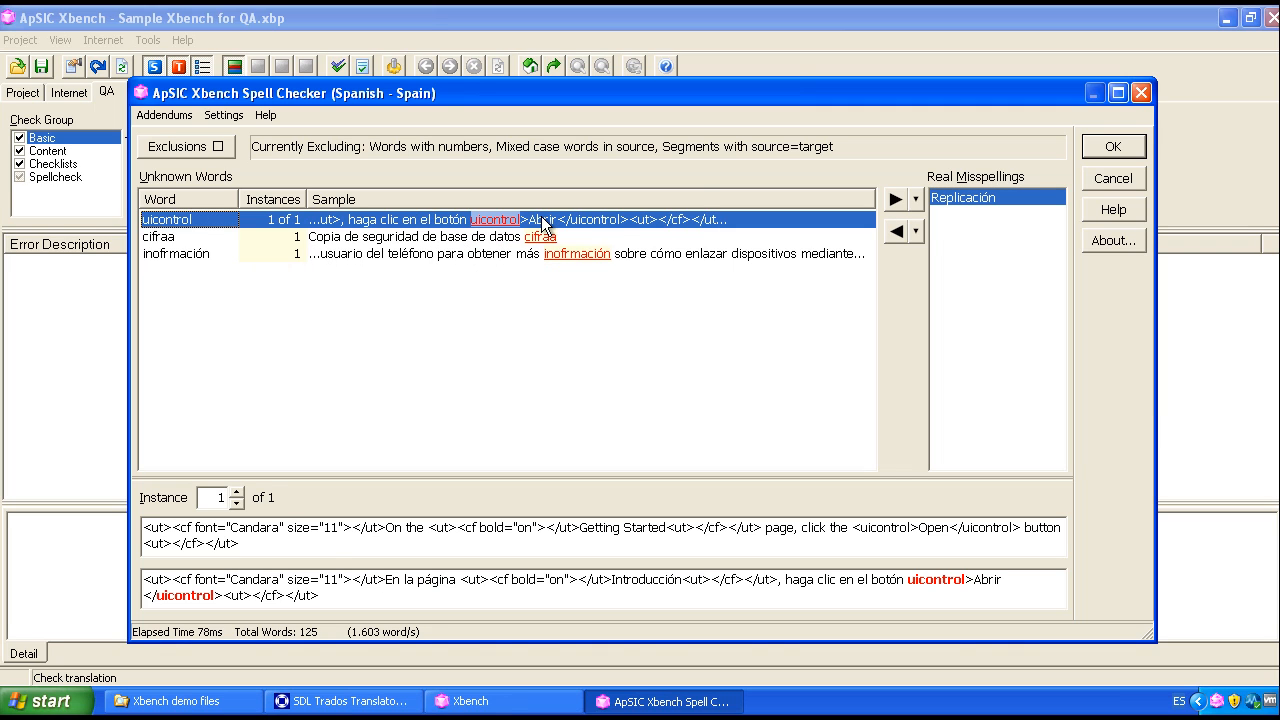
{"action": "left_click", "coordinate": [545, 237]}
{"action": "left_click", "coordinate": [894, 199]}
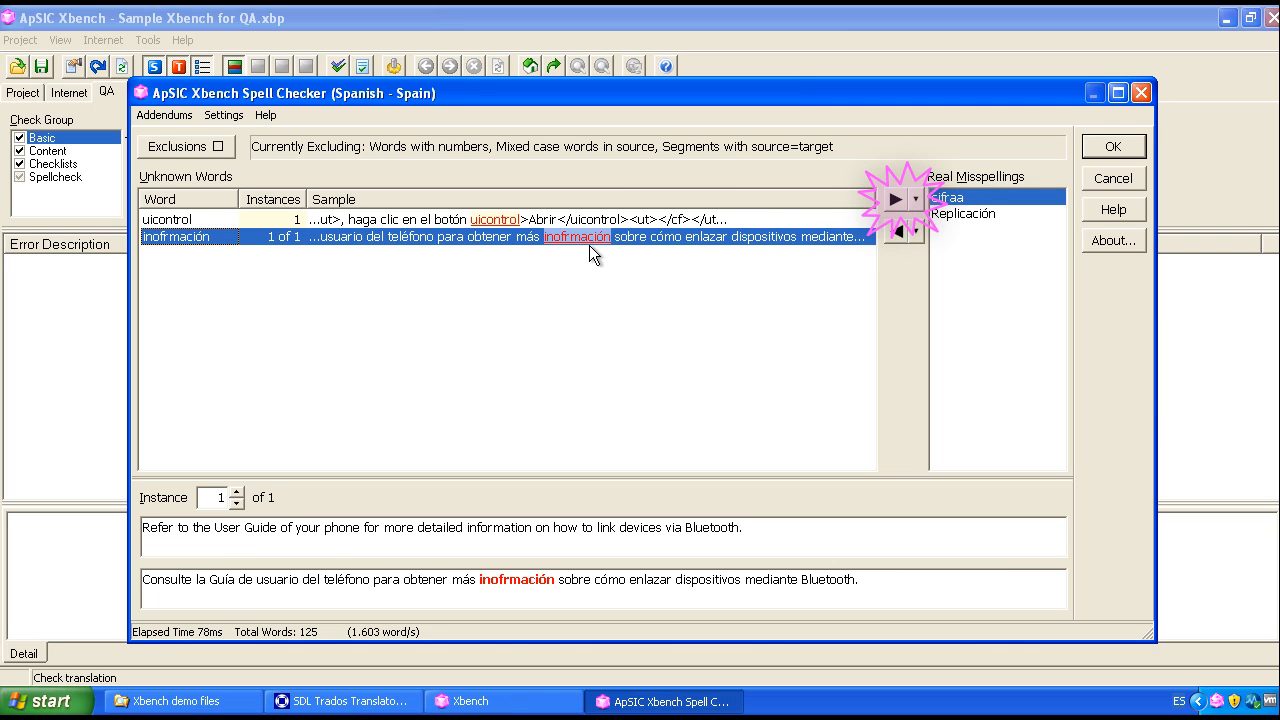
{"action": "left_click", "coordinate": [895, 199]}
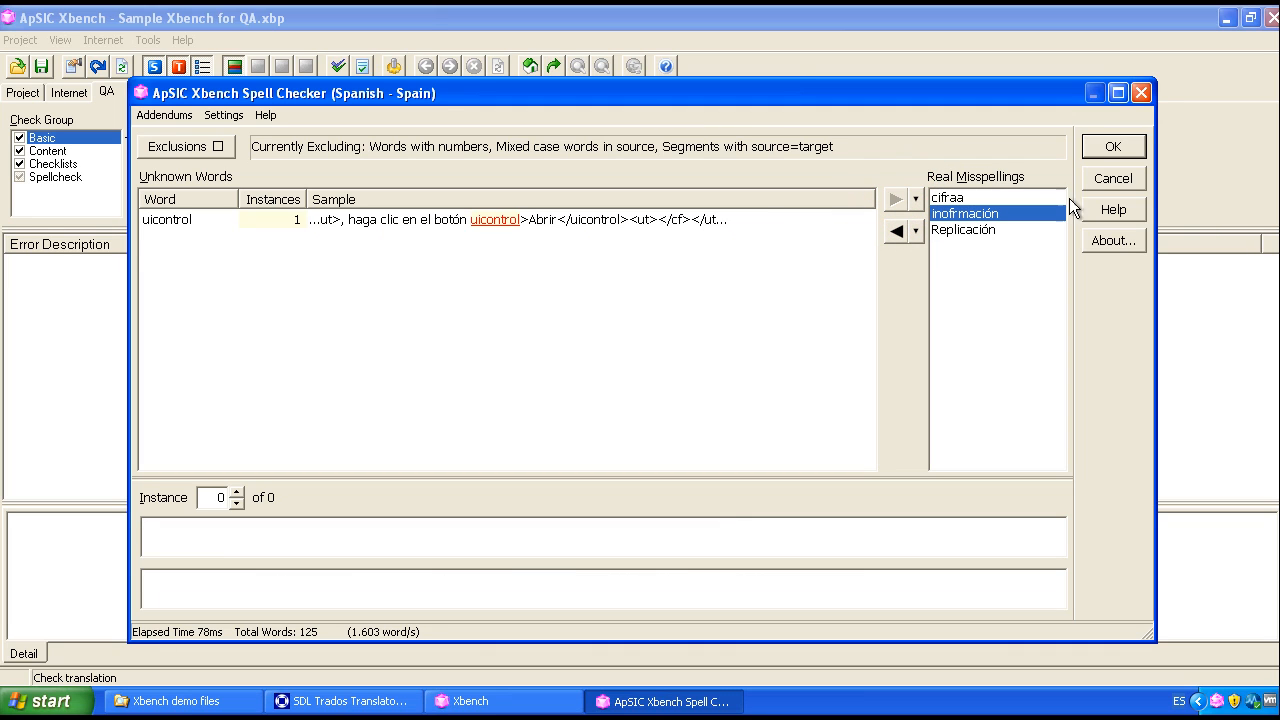
{"action": "left_click", "coordinate": [1113, 147]}
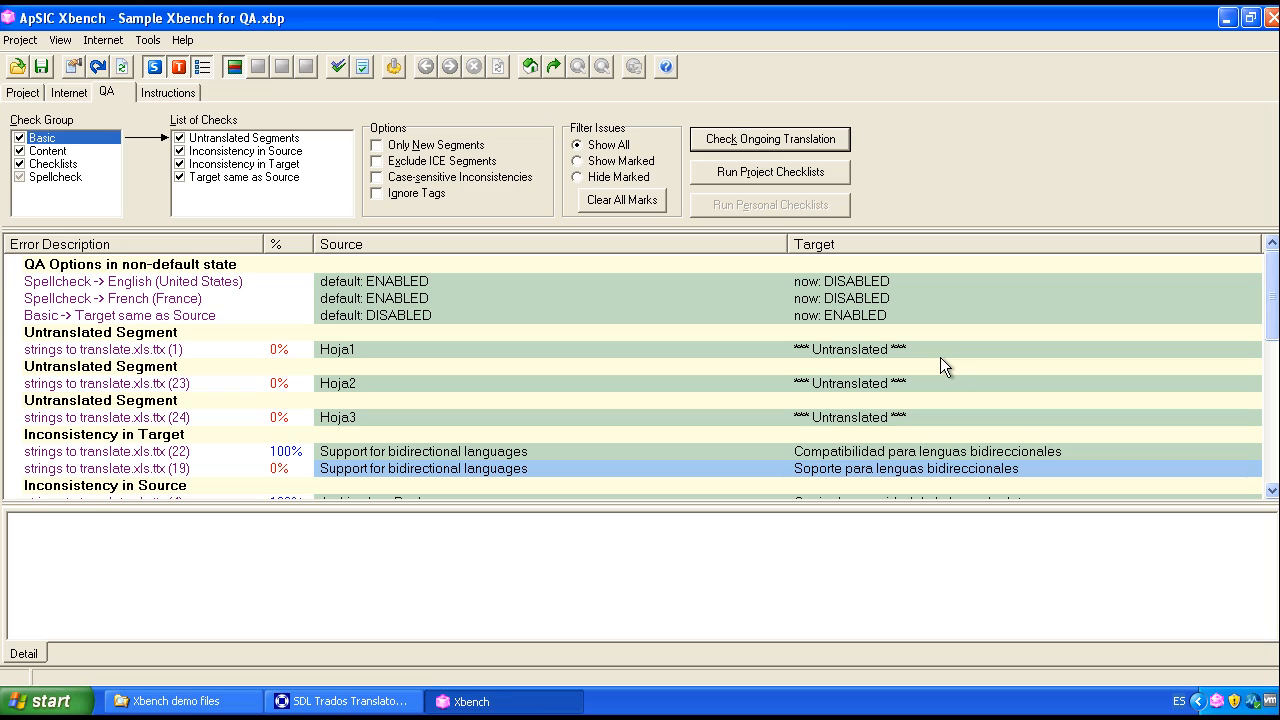
Step: Examine the QA results for non-default options, untranslated segments and the inconsistency in target
{"action": "left_click", "coordinate": [228, 266]}
{"action": "left_click", "coordinate": [365, 279]}
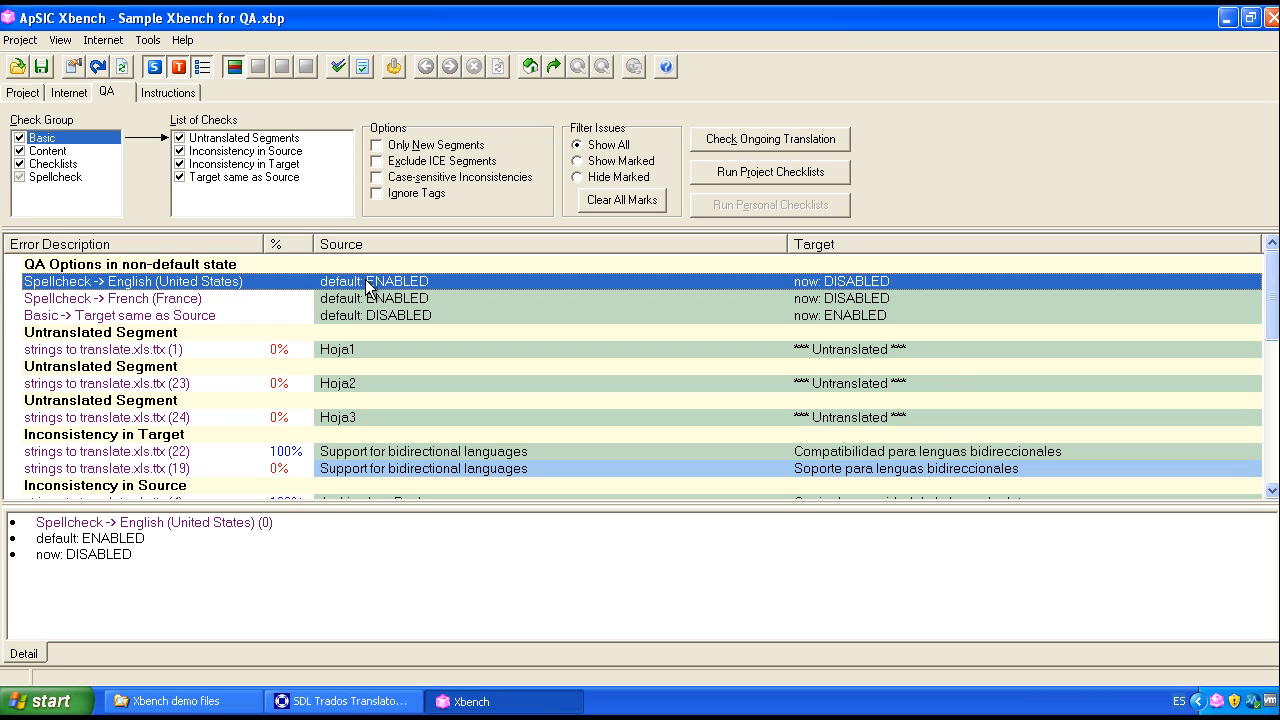
{"action": "left_click", "coordinate": [365, 297]}
{"action": "left_click", "coordinate": [366, 313]}
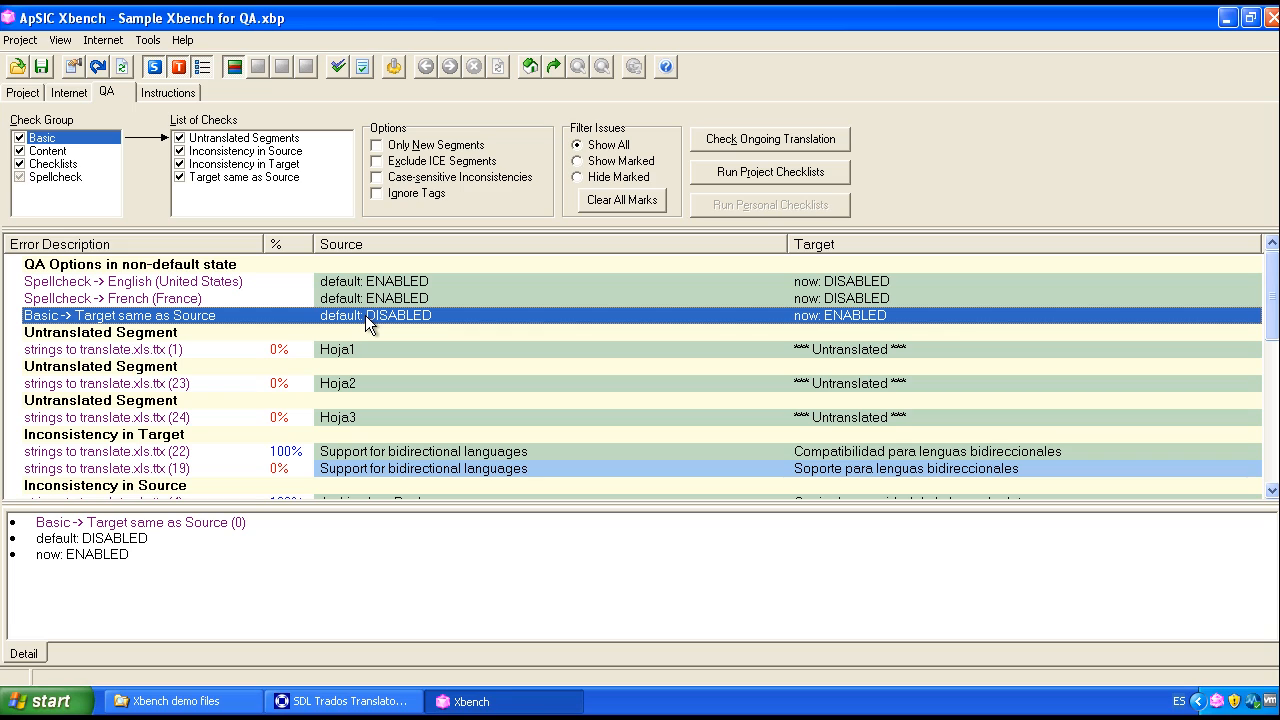
{"action": "left_click", "coordinate": [160, 334]}
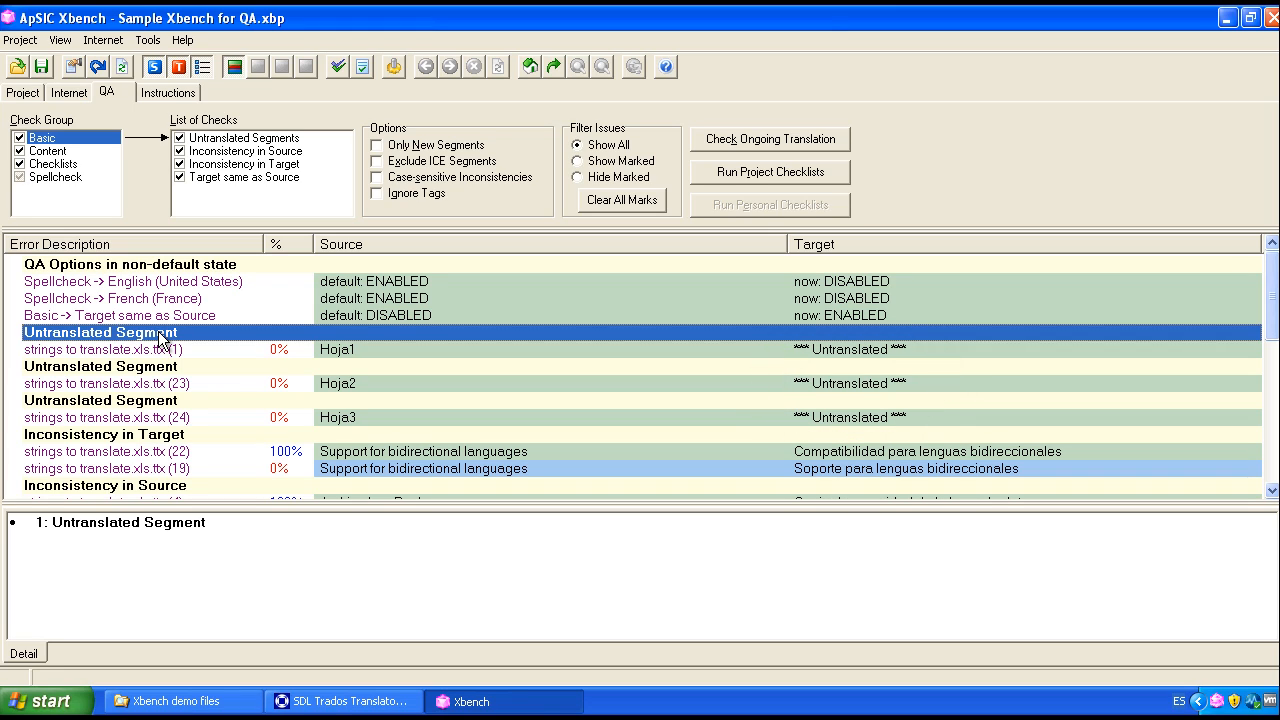
{"action": "left_click", "coordinate": [215, 436]}
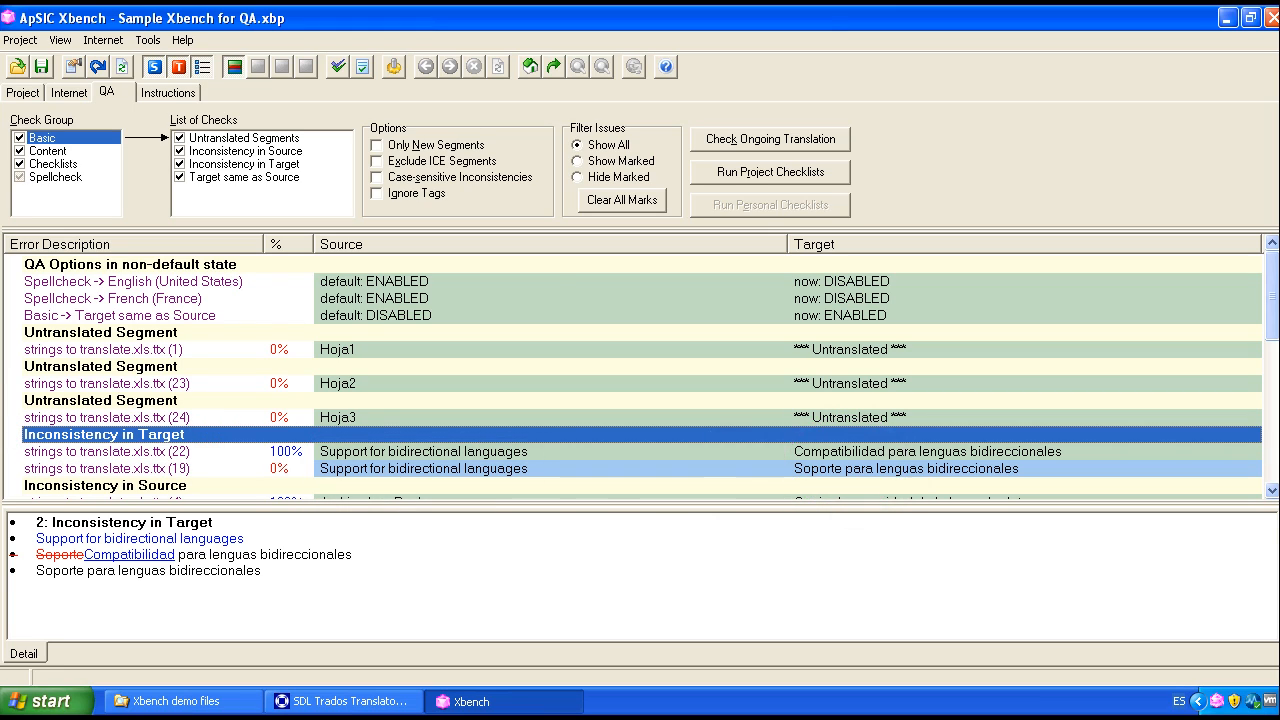
{"action": "left_click", "coordinate": [1271, 491]}
{"action": "left_click", "coordinate": [1271, 491]}
{"action": "left_click", "coordinate": [1271, 491]}
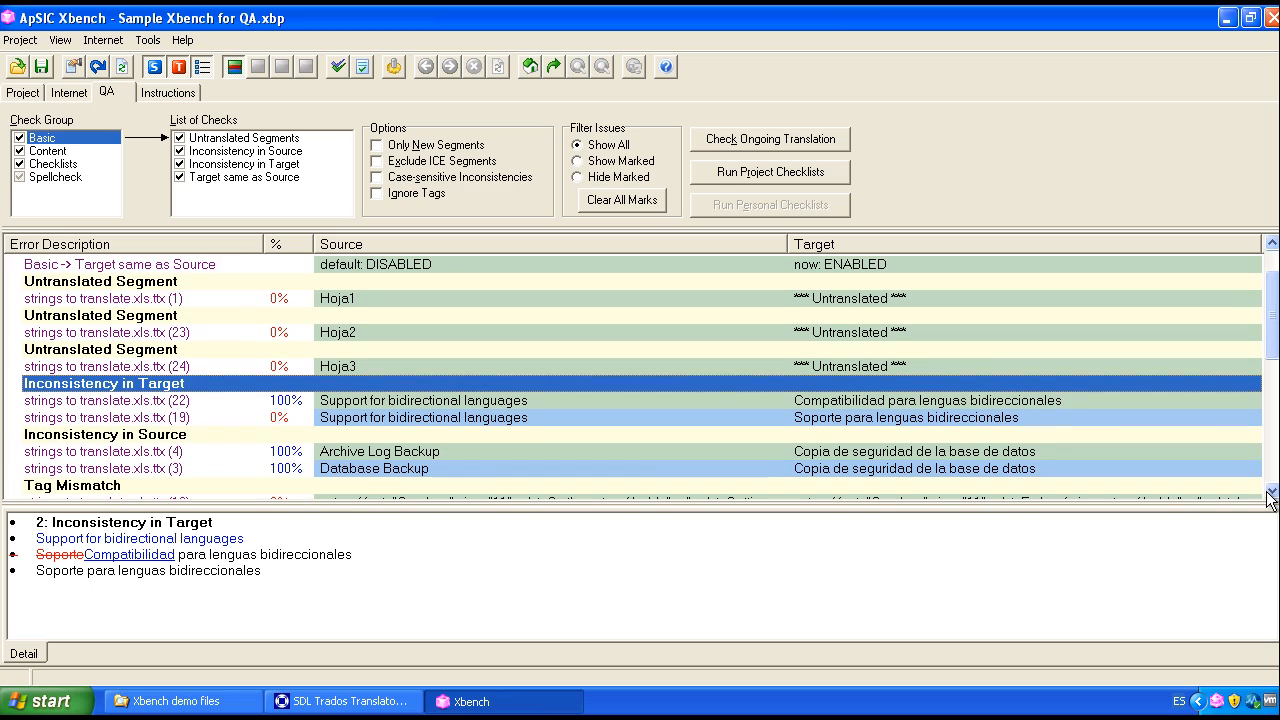
{"action": "left_click", "coordinate": [322, 402]}
{"action": "left_click", "coordinate": [327, 418]}
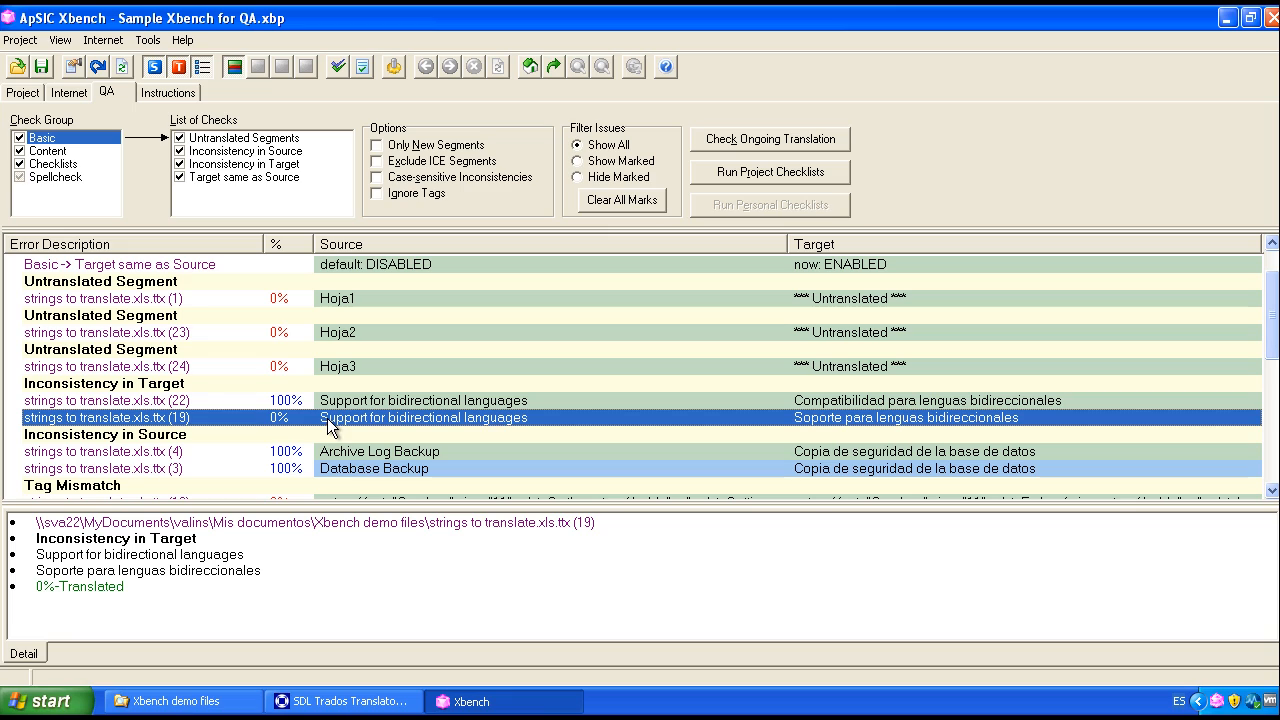
Step: Open the second Support for bidirectional languages segment in TagEditor, replace Soporte with Compatibilidad in its translation, and close the segment
{"action": "right_click", "coordinate": [352, 417]}
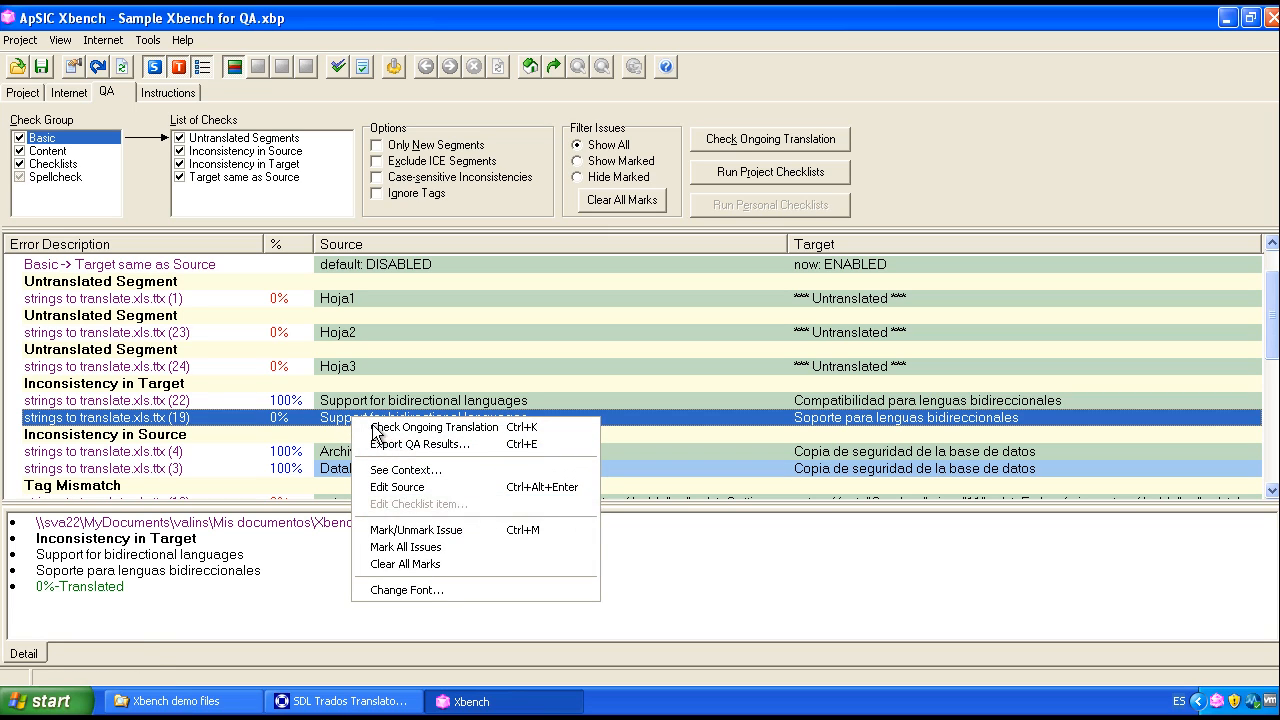
{"action": "left_click", "coordinate": [433, 488]}
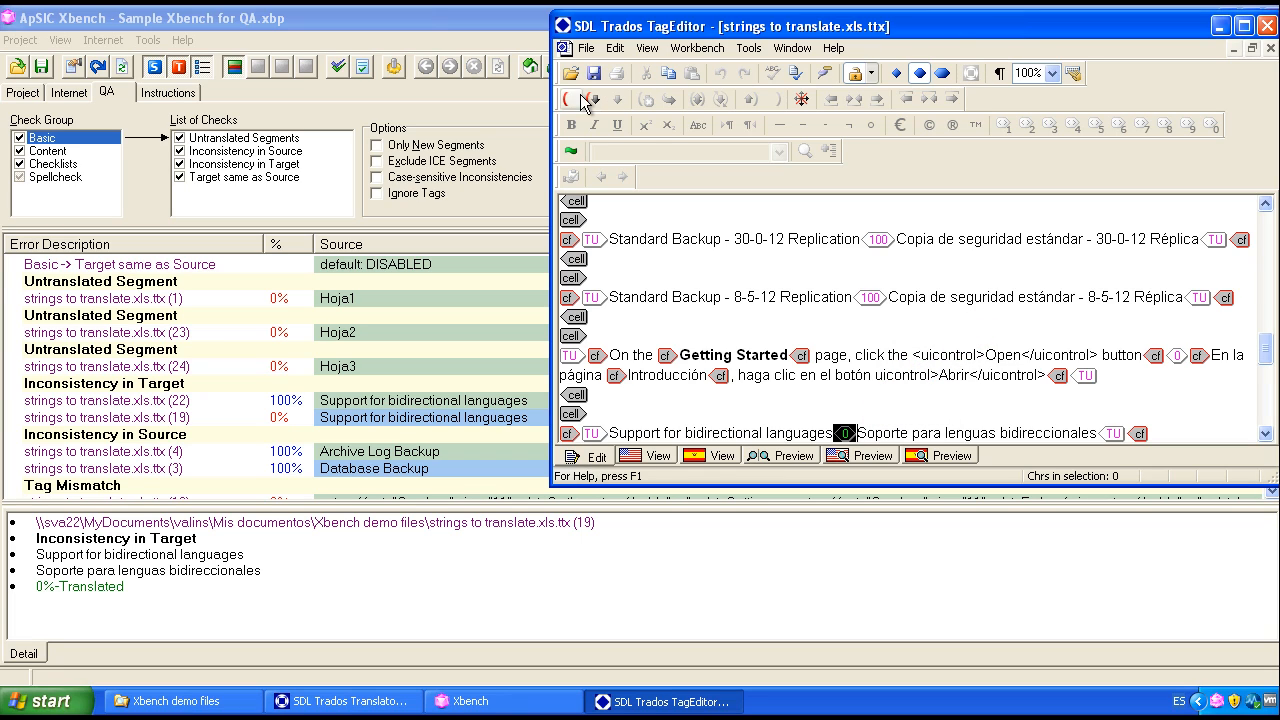
{"action": "left_click", "coordinate": [568, 99]}
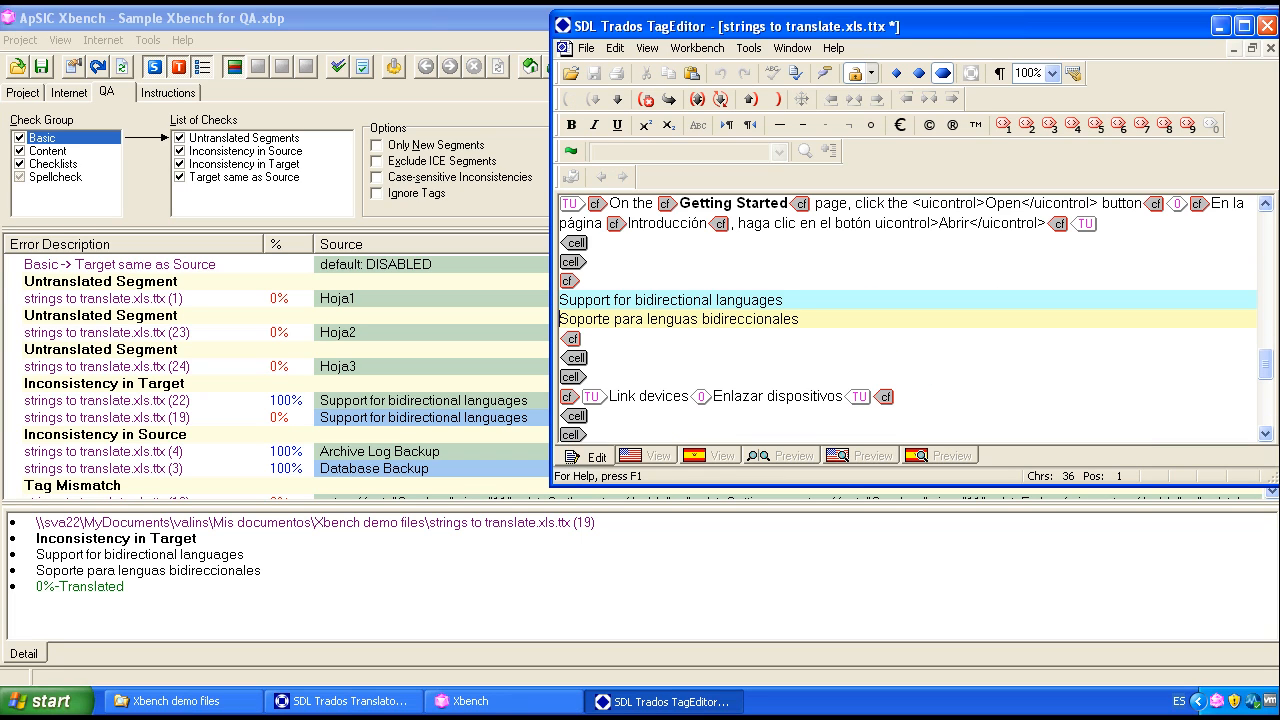
{"action": "type", "text": "Compati"}
{"action": "type", "text": "bilidad"}
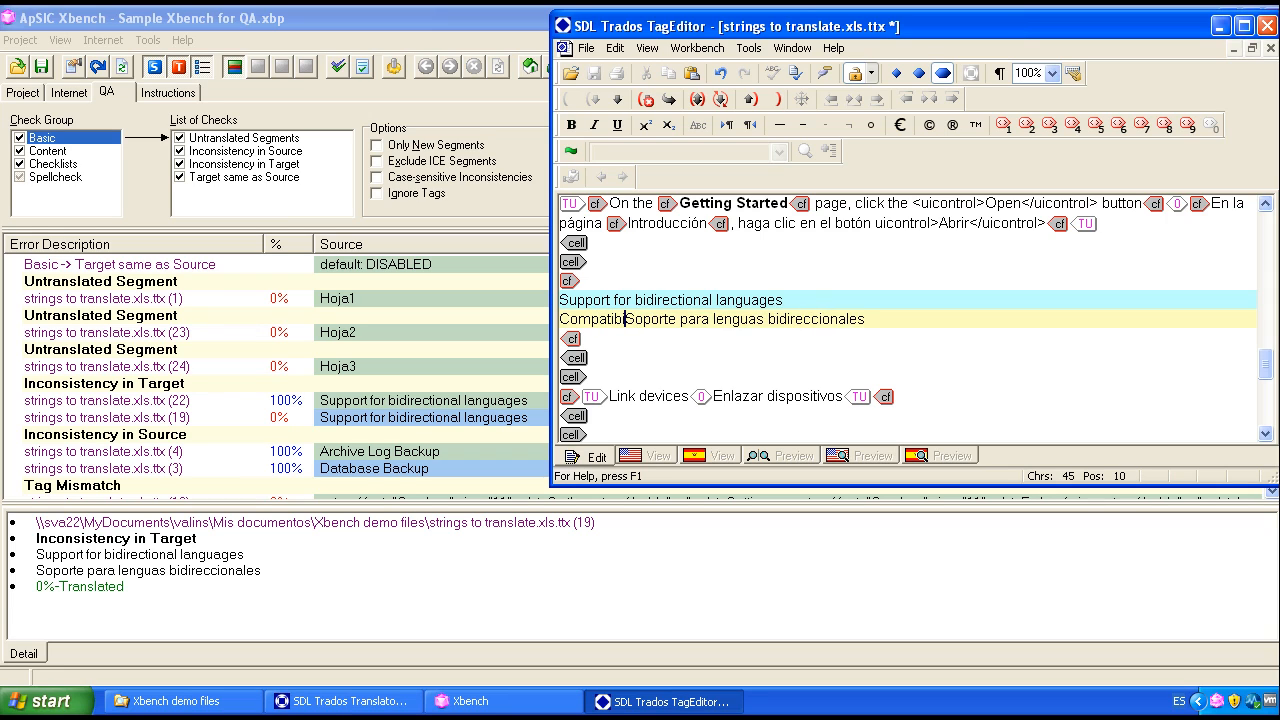
{"action": "key", "text": "ctrl+shift+Right"}
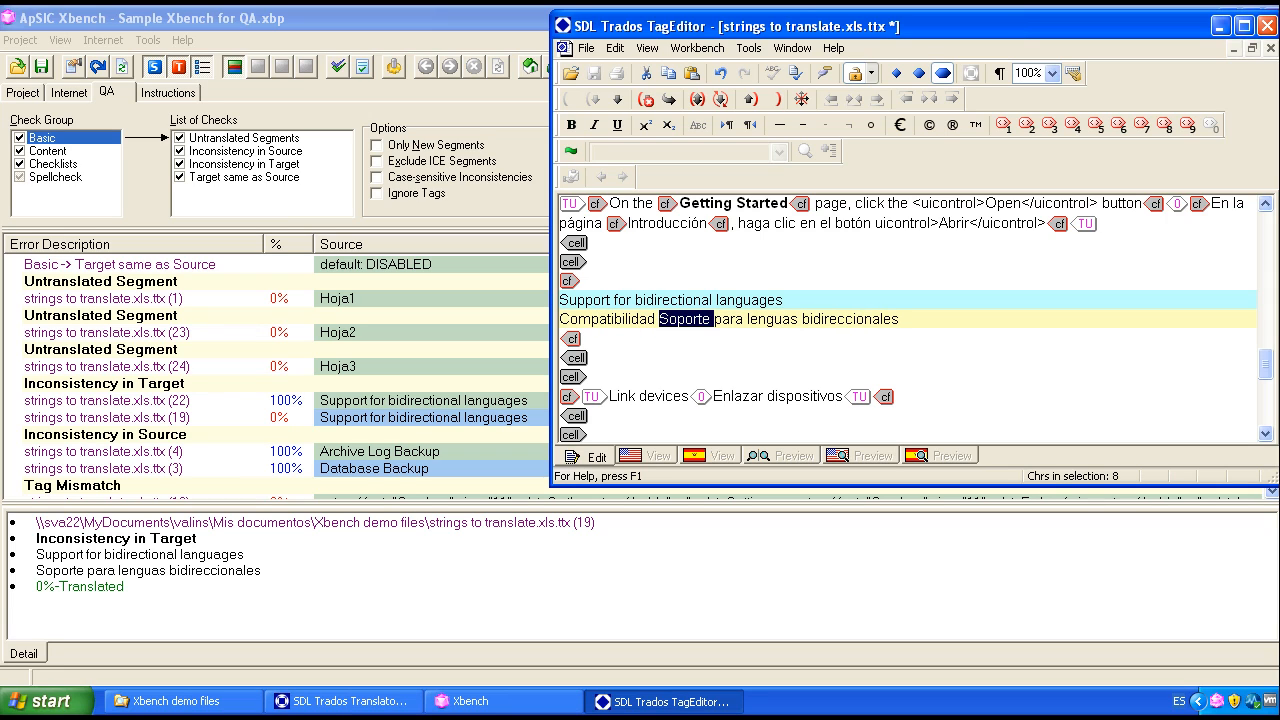
{"action": "key", "text": "Delete"}
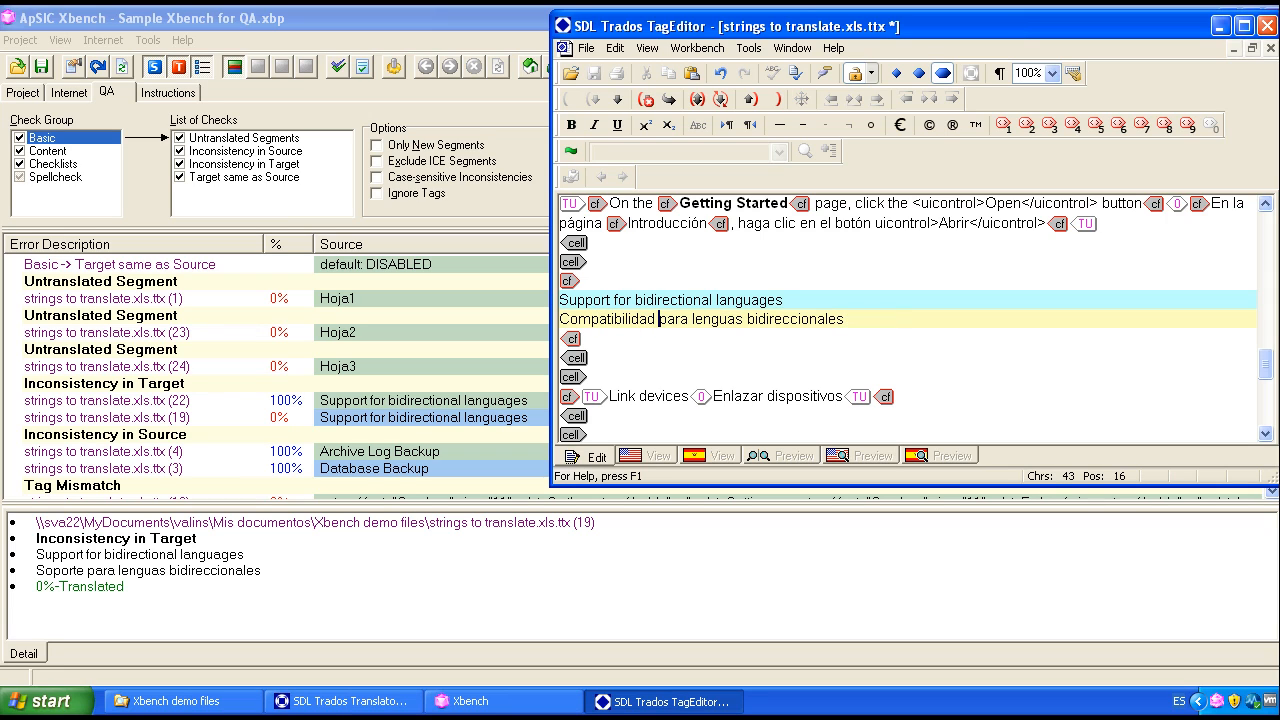
{"action": "left_click", "coordinate": [748, 98]}
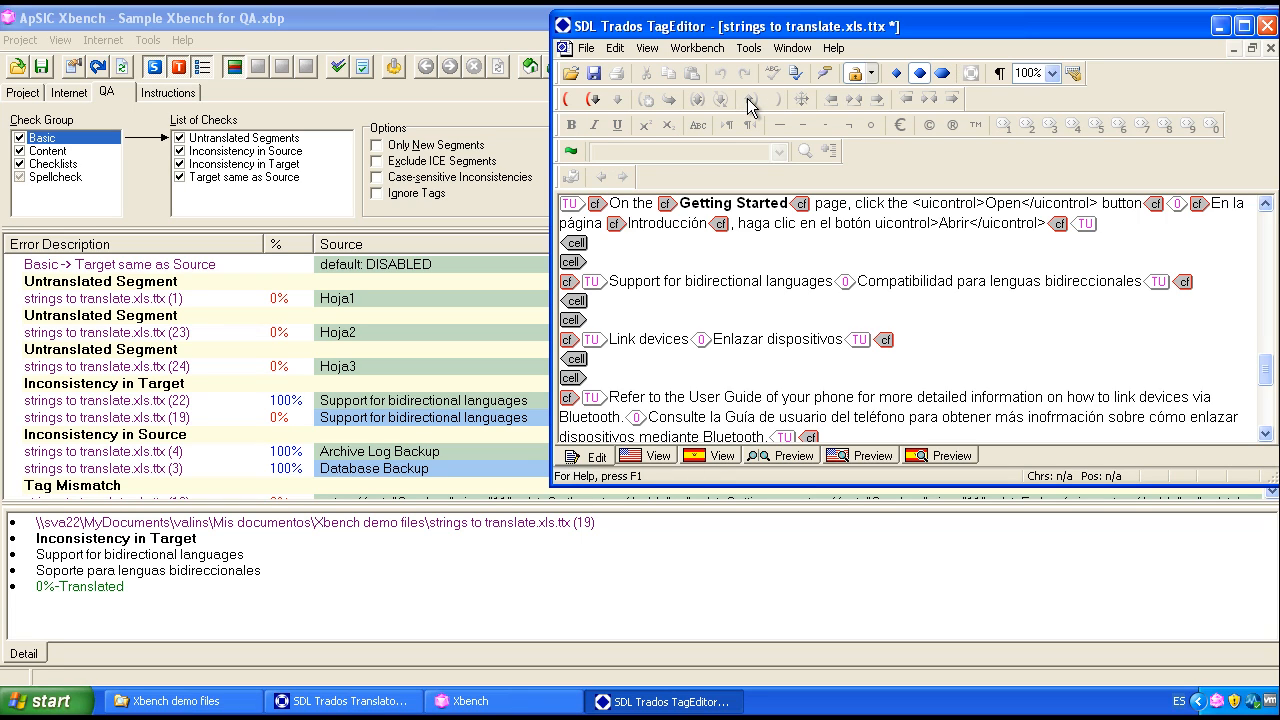
Step: Return to Xbench and examine the Inconsistency in Source issue for Archive Log Backup and Database Backup
{"action": "left_click", "coordinate": [423, 417]}
{"action": "left_click", "coordinate": [1273, 491]}
{"action": "left_click", "coordinate": [1273, 491]}
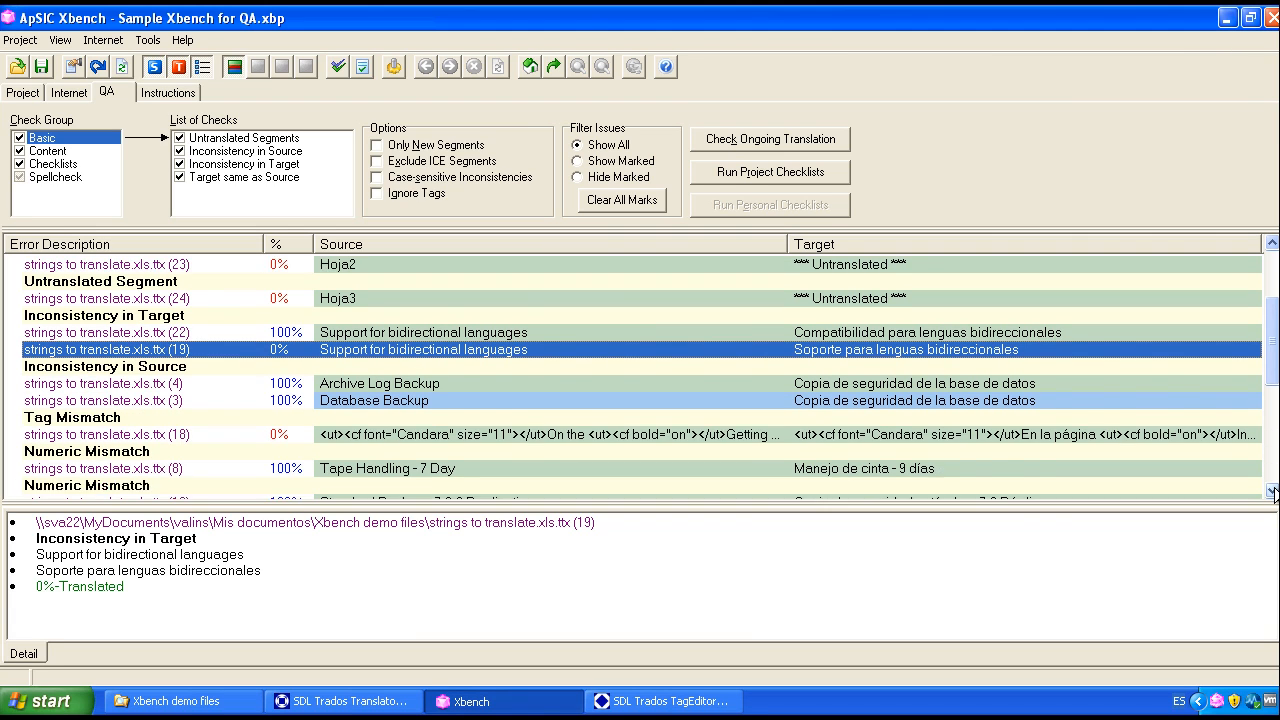
{"action": "left_click", "coordinate": [1273, 491]}
{"action": "left_click", "coordinate": [132, 334]}
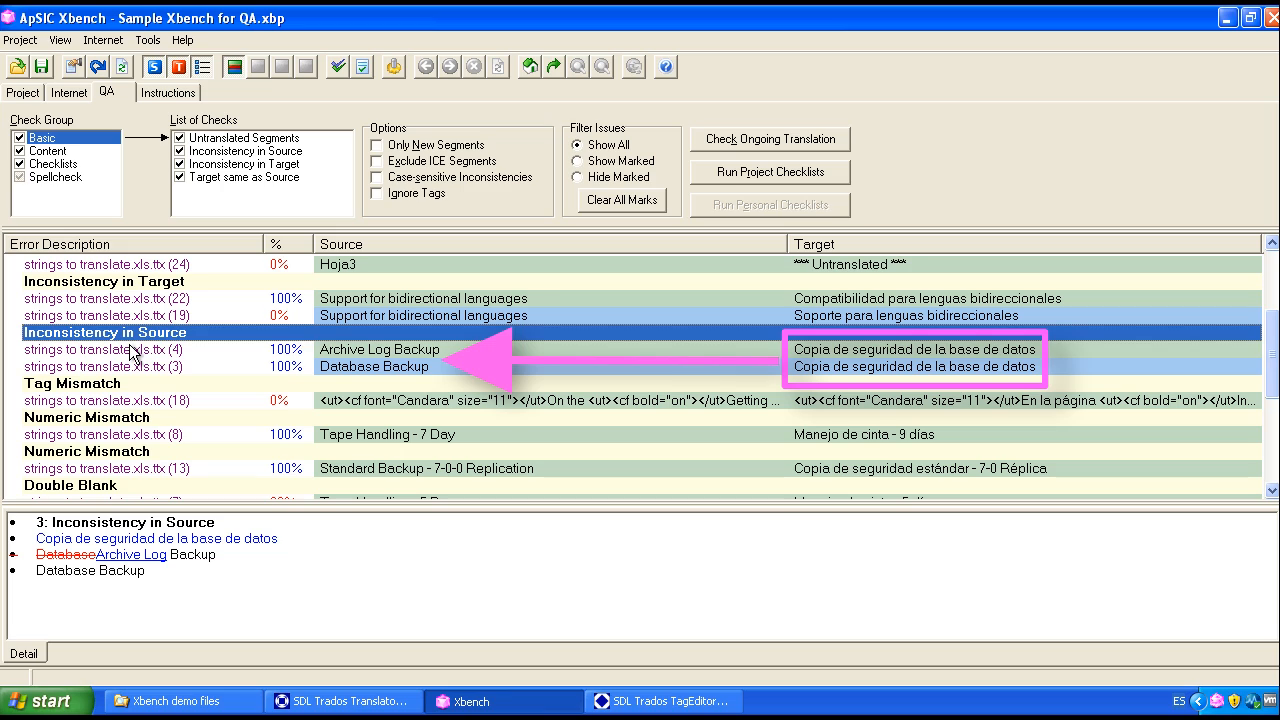
{"action": "left_click", "coordinate": [133, 350]}
{"action": "left_click", "coordinate": [848, 367]}
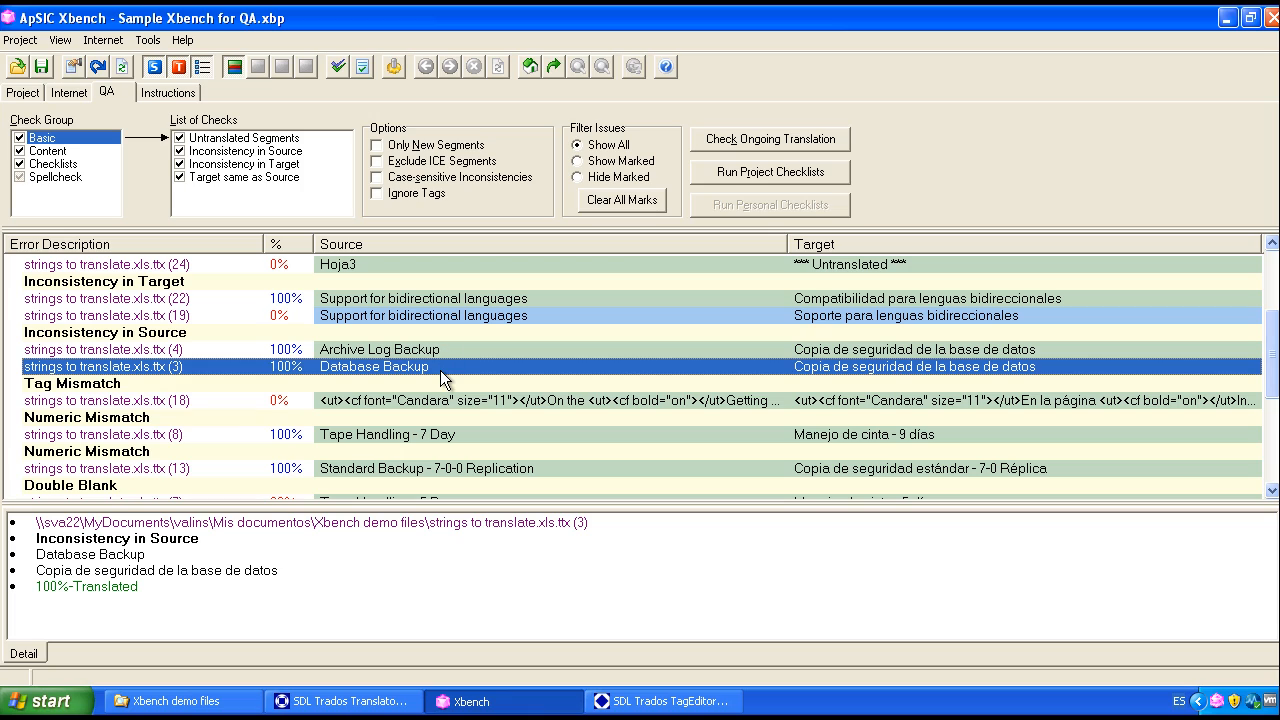
Step: Examine the Tag Mismatch issue, comparing the uicontrol tags in the source and target text
{"action": "left_click", "coordinate": [144, 385]}
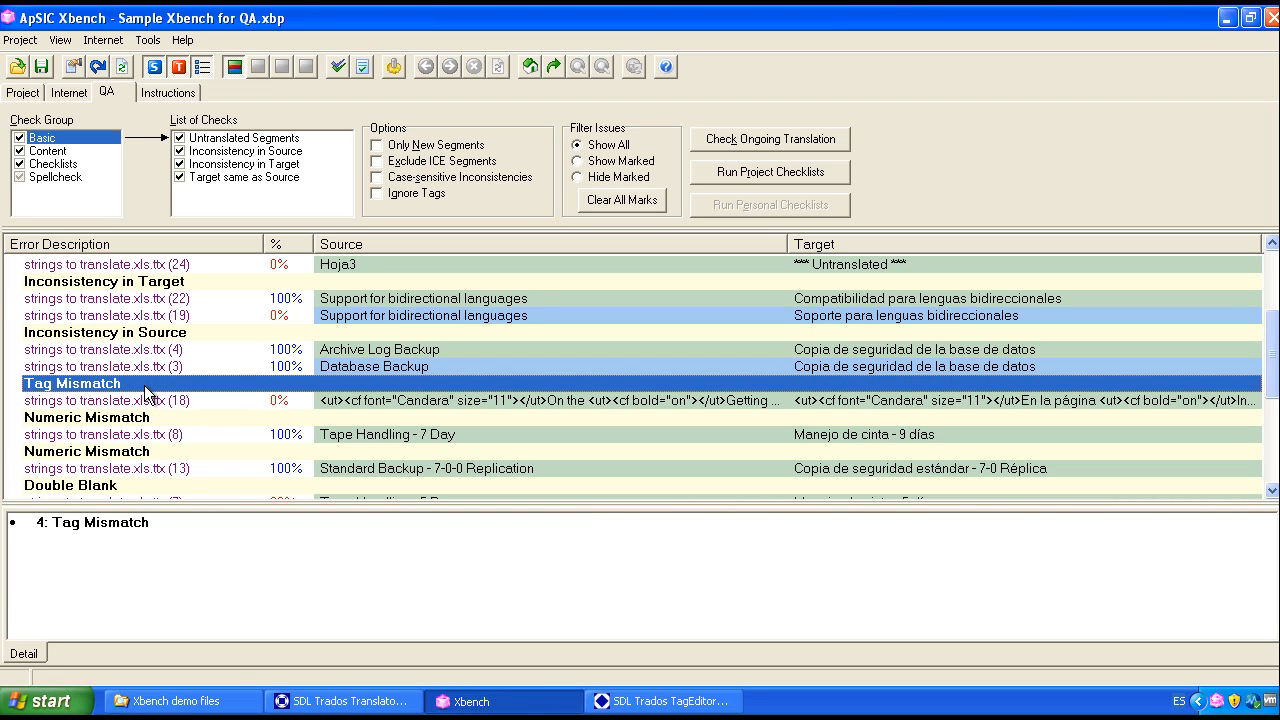
{"action": "left_click", "coordinate": [400, 397]}
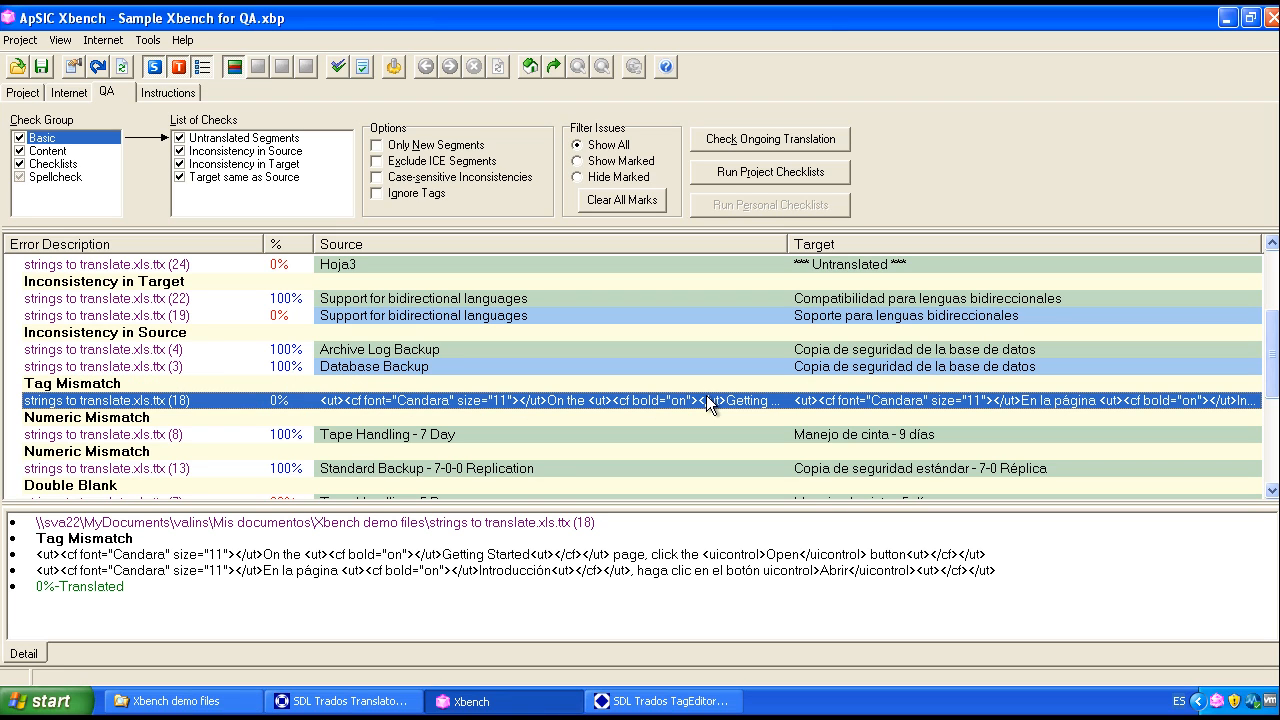
{"action": "left_click_drag", "start_coordinate": [761, 570], "coordinate": [820, 570]}
{"action": "left_click_drag", "start_coordinate": [703, 555], "coordinate": [760, 555]}
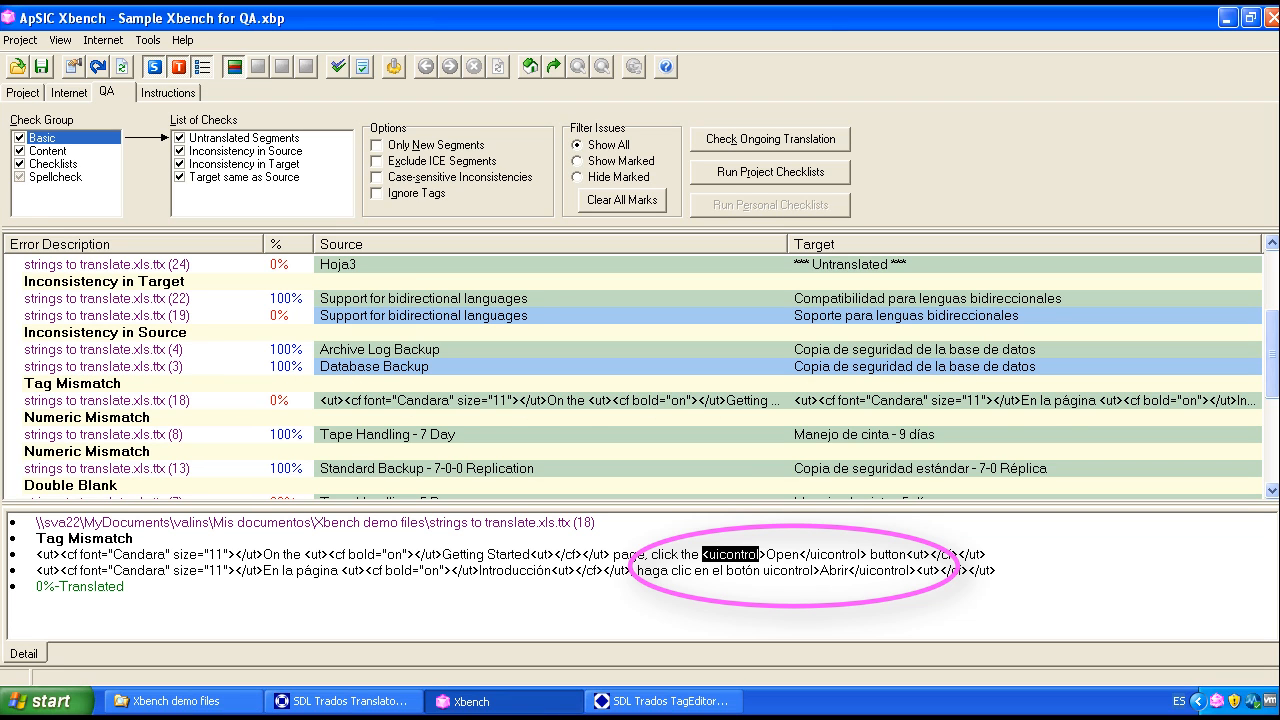
Step: Examine the two Numeric Mismatch issues, comparing the numbers in Tape Handling - 7 Day and Standard Backup - 7-0-0 Replication with their translations
{"action": "left_click", "coordinate": [120, 418]}
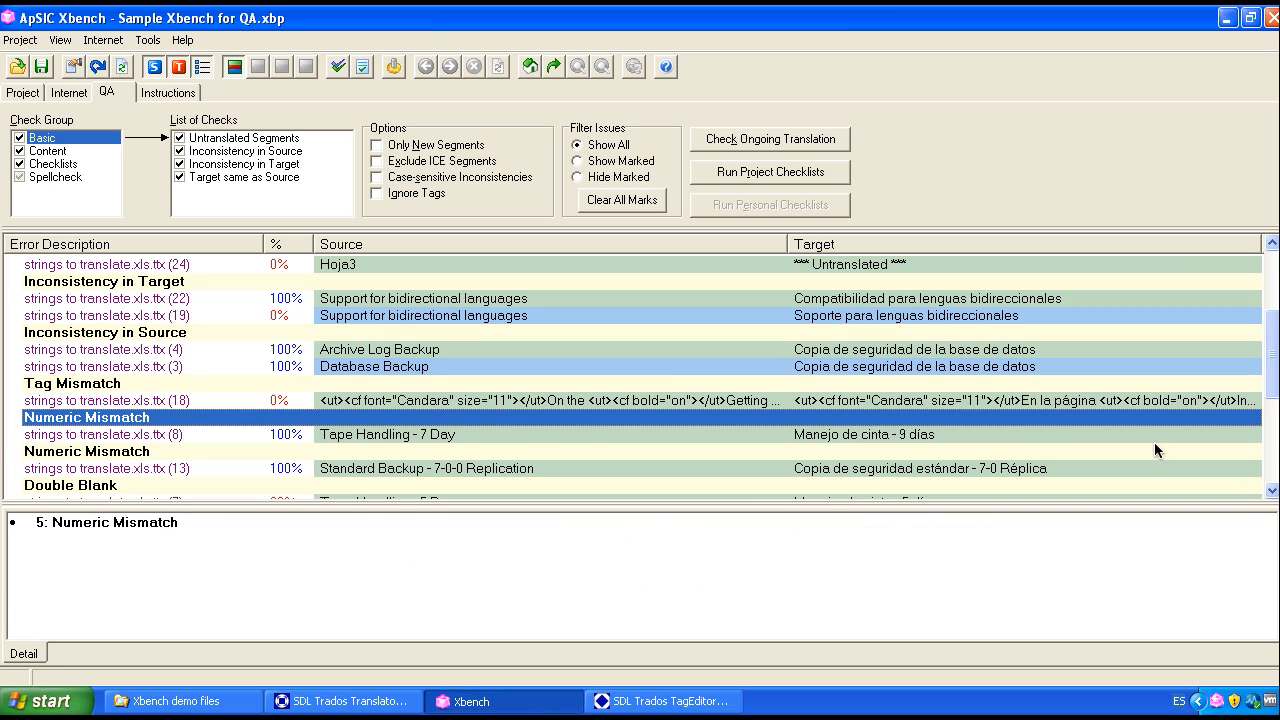
{"action": "left_click", "coordinate": [1272, 490]}
{"action": "left_click", "coordinate": [1272, 490]}
{"action": "left_click", "coordinate": [1272, 490]}
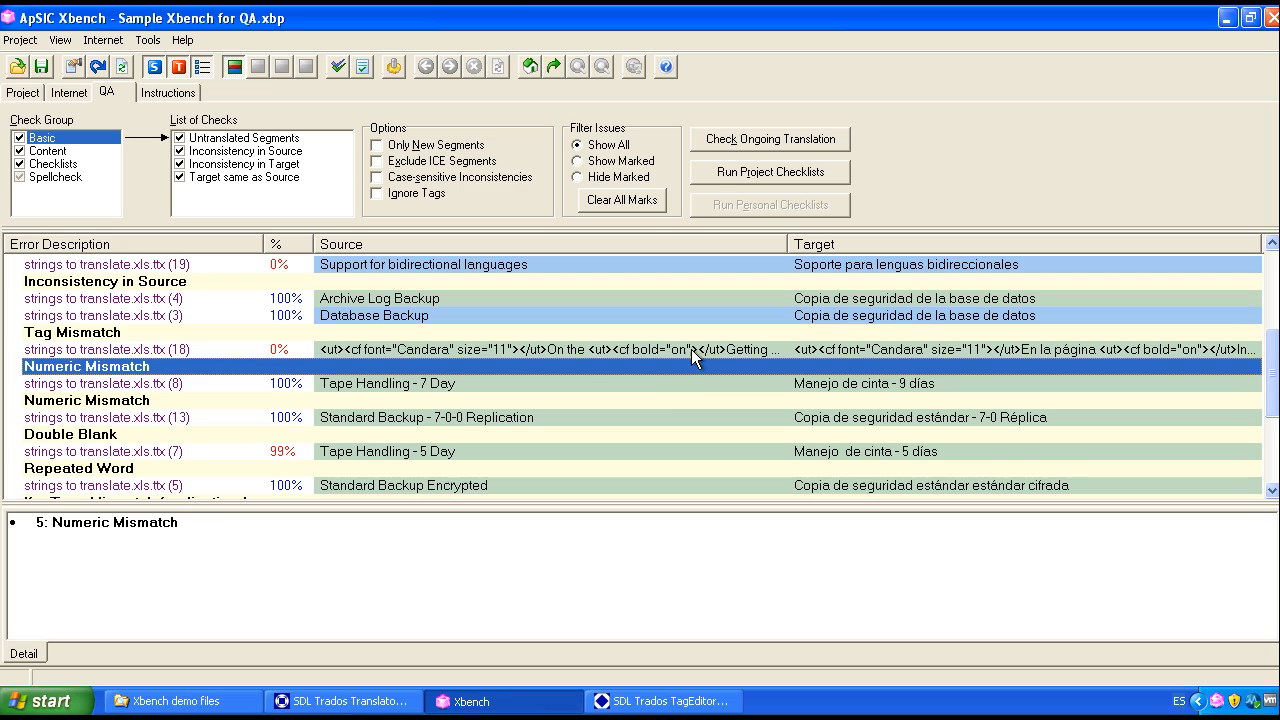
{"action": "left_click", "coordinate": [683, 380]}
{"action": "left_click_drag", "start_coordinate": [139, 571], "coordinate": [180, 571]}
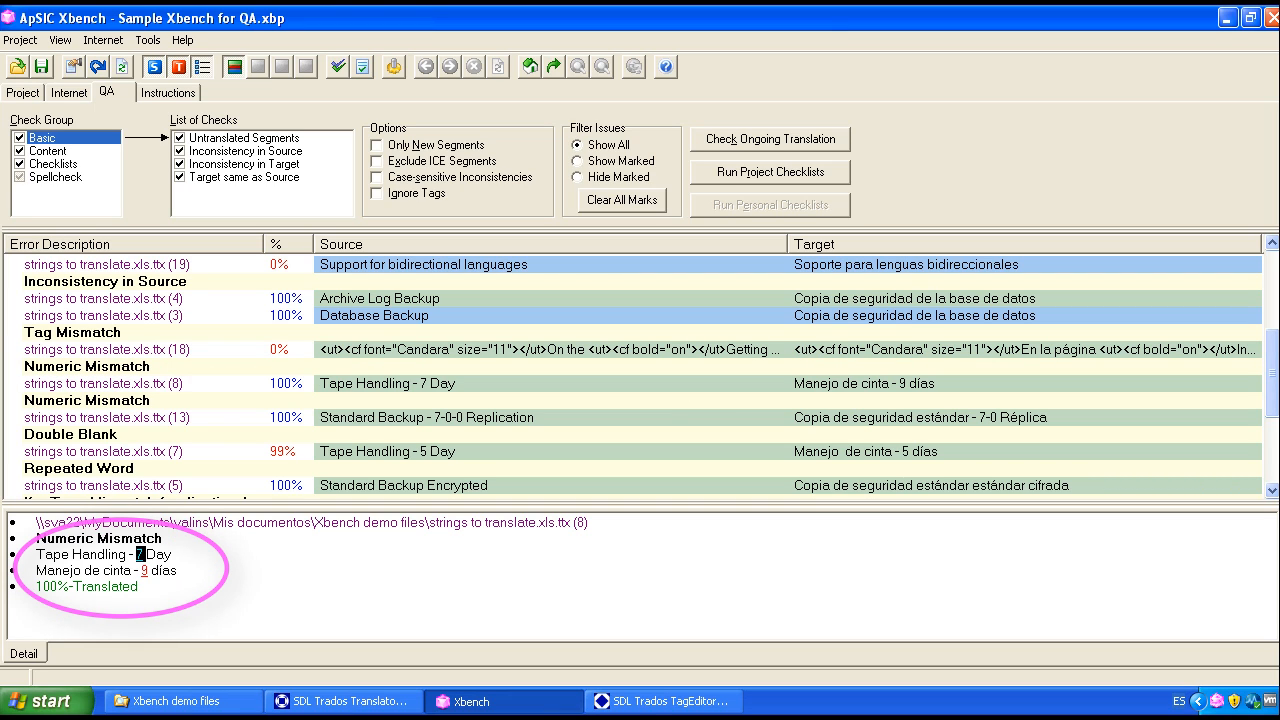
{"action": "left_click", "coordinate": [200, 403]}
{"action": "left_click", "coordinate": [195, 418]}
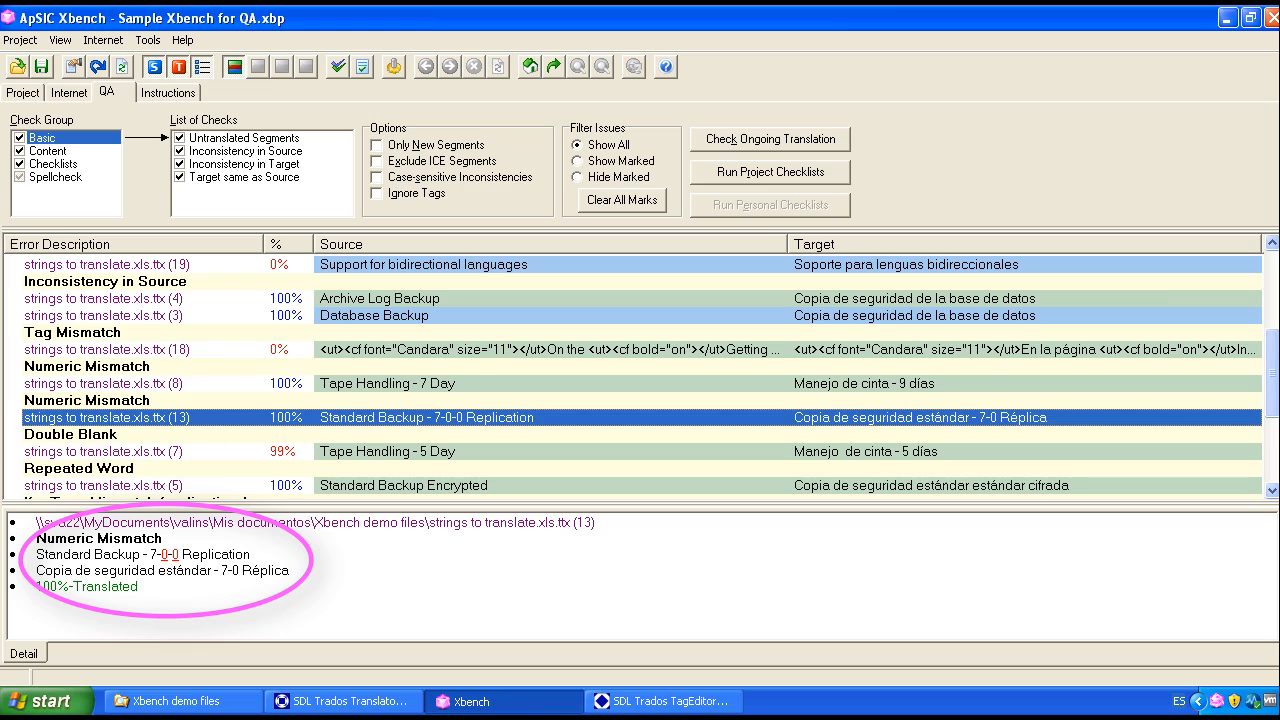
{"action": "left_click_drag", "start_coordinate": [150, 554], "coordinate": [241, 571]}
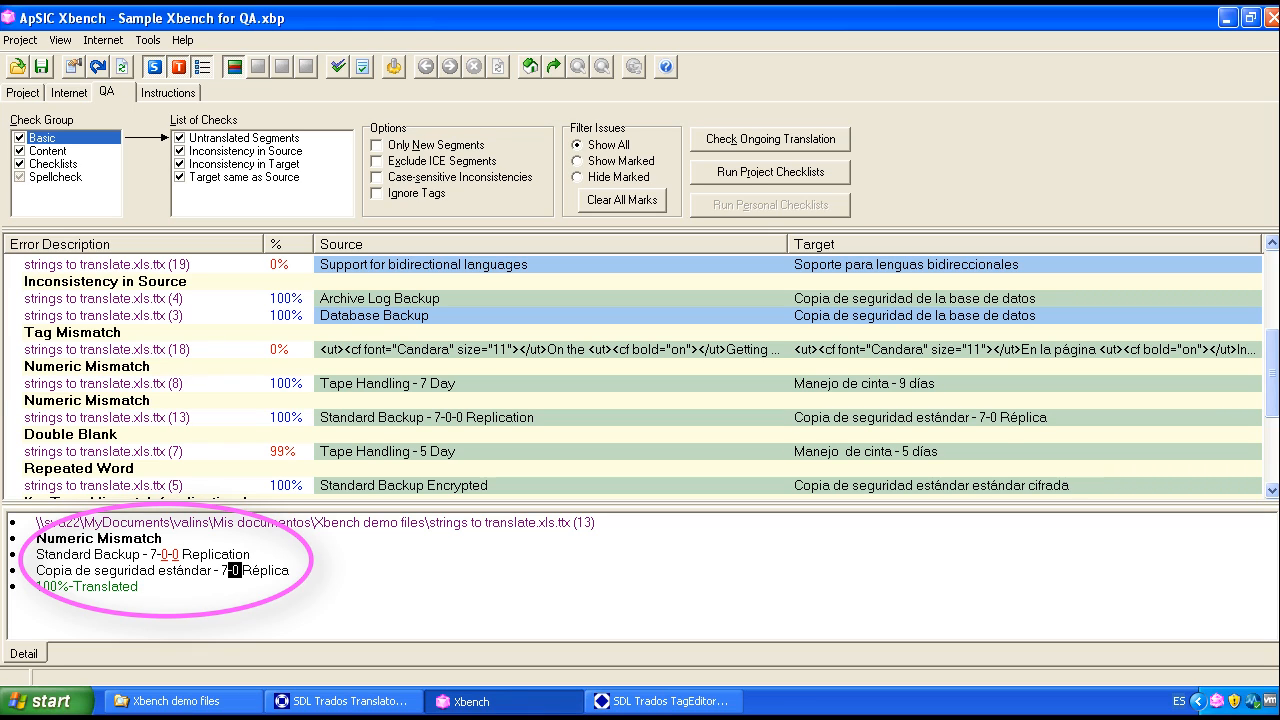
Step: Examine the Double Blank issue in Tape Handling - 5 Day and the Repeated Word issue in Standard Backup Encrypted
{"action": "left_click", "coordinate": [58, 436]}
{"action": "left_click", "coordinate": [1272, 489]}
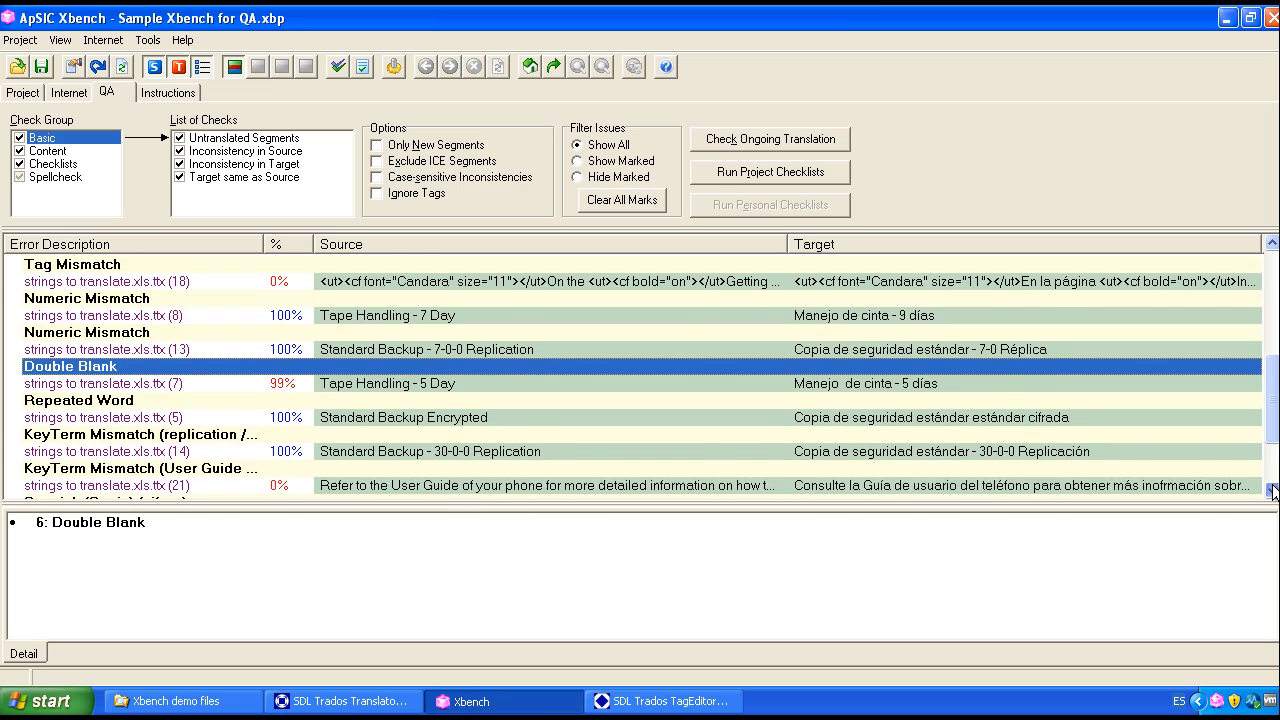
{"action": "left_click", "coordinate": [567, 383]}
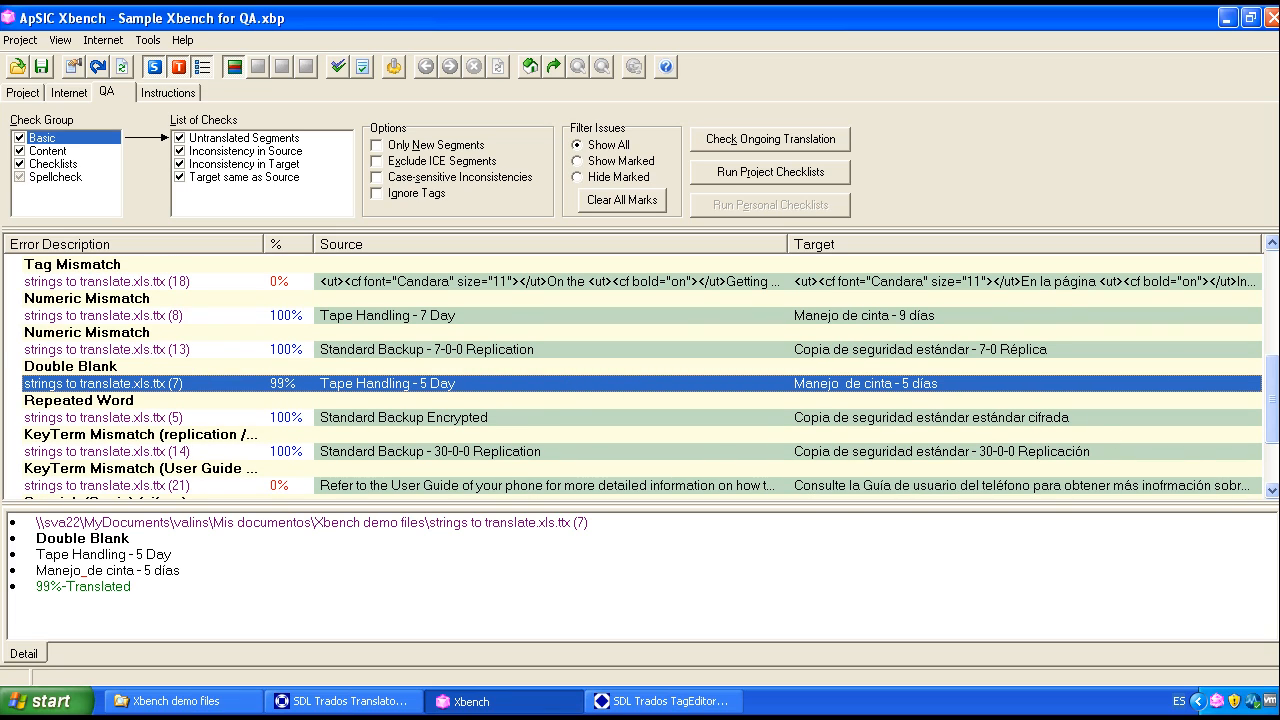
{"action": "left_click_drag", "start_coordinate": [62, 571], "coordinate": [95, 571]}
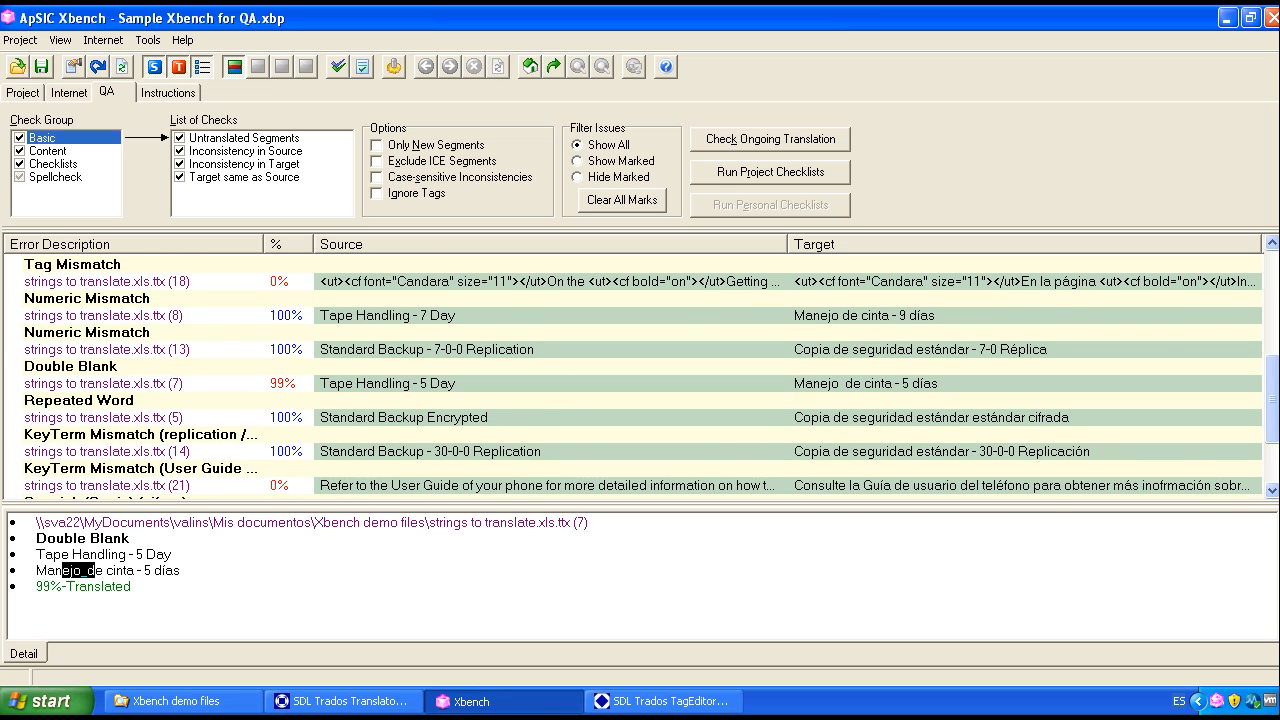
{"action": "left_click", "coordinate": [119, 403]}
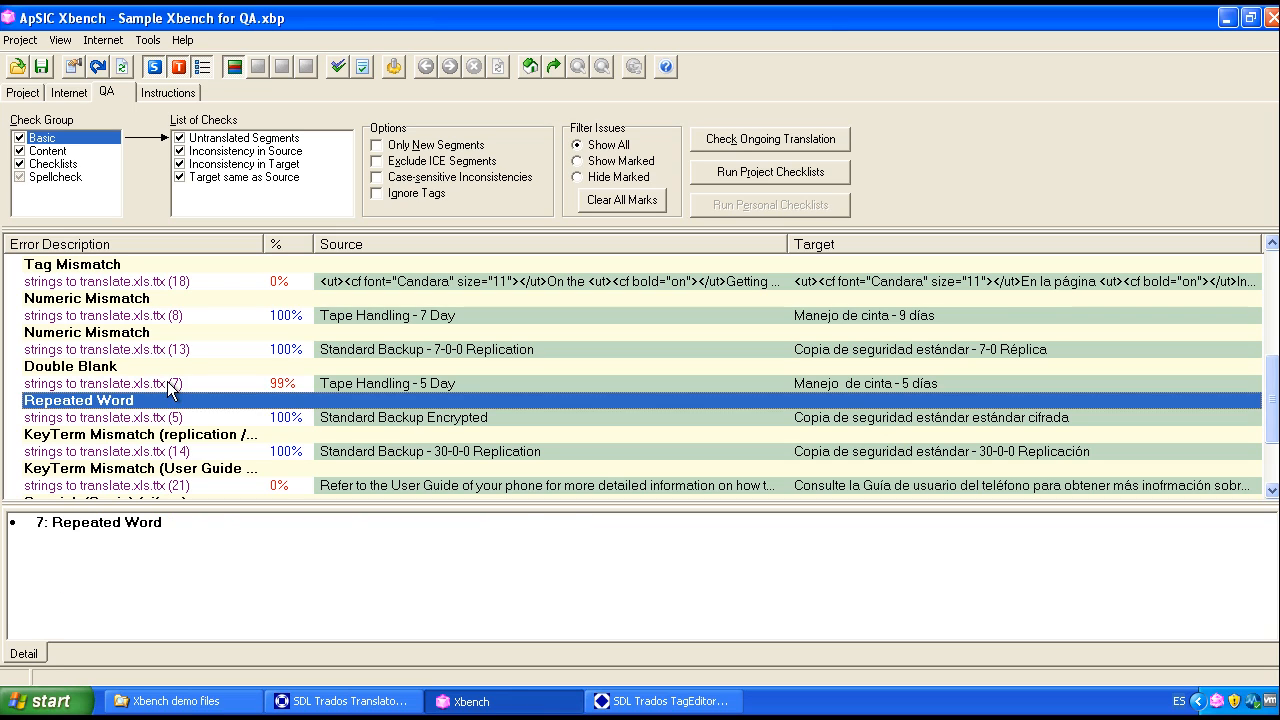
{"action": "left_click", "coordinate": [173, 417]}
{"action": "left_click_drag", "start_coordinate": [158, 571], "coordinate": [268, 571]}
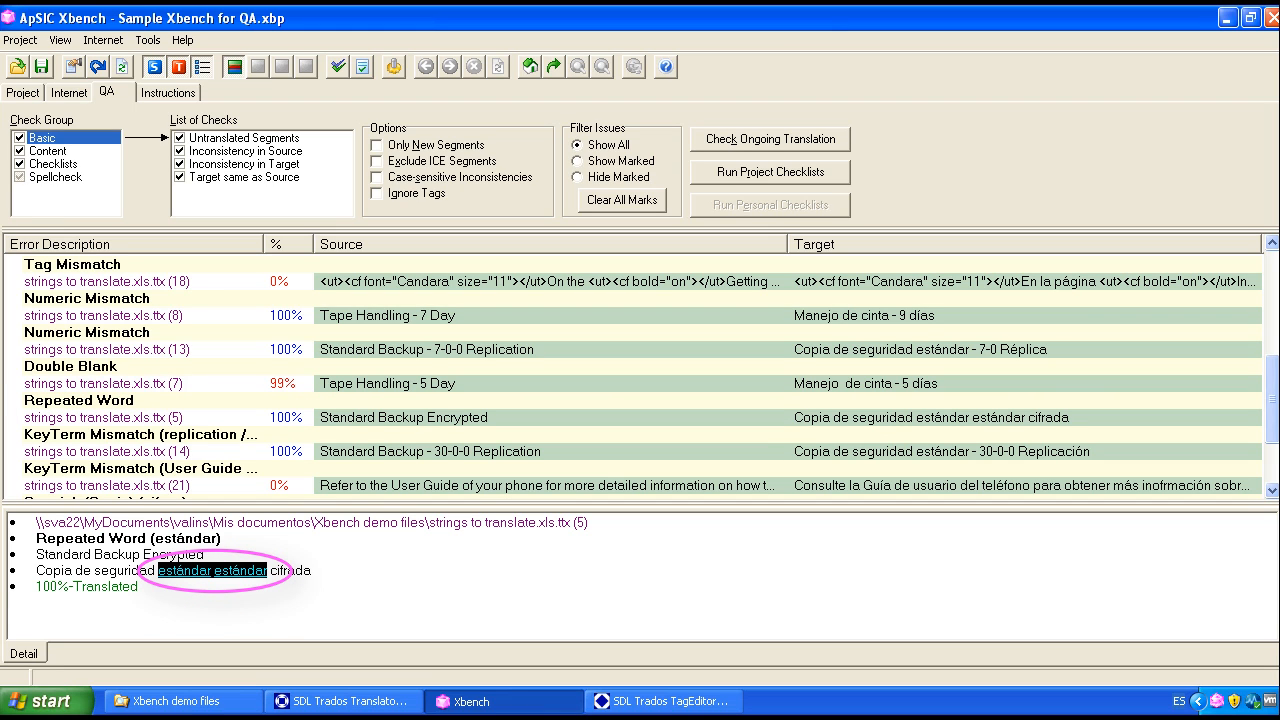
Step: Examine the KeyTerm Mismatch issues for replication and User Guide, comparing the required terms with the translations used
{"action": "left_click", "coordinate": [175, 434]}
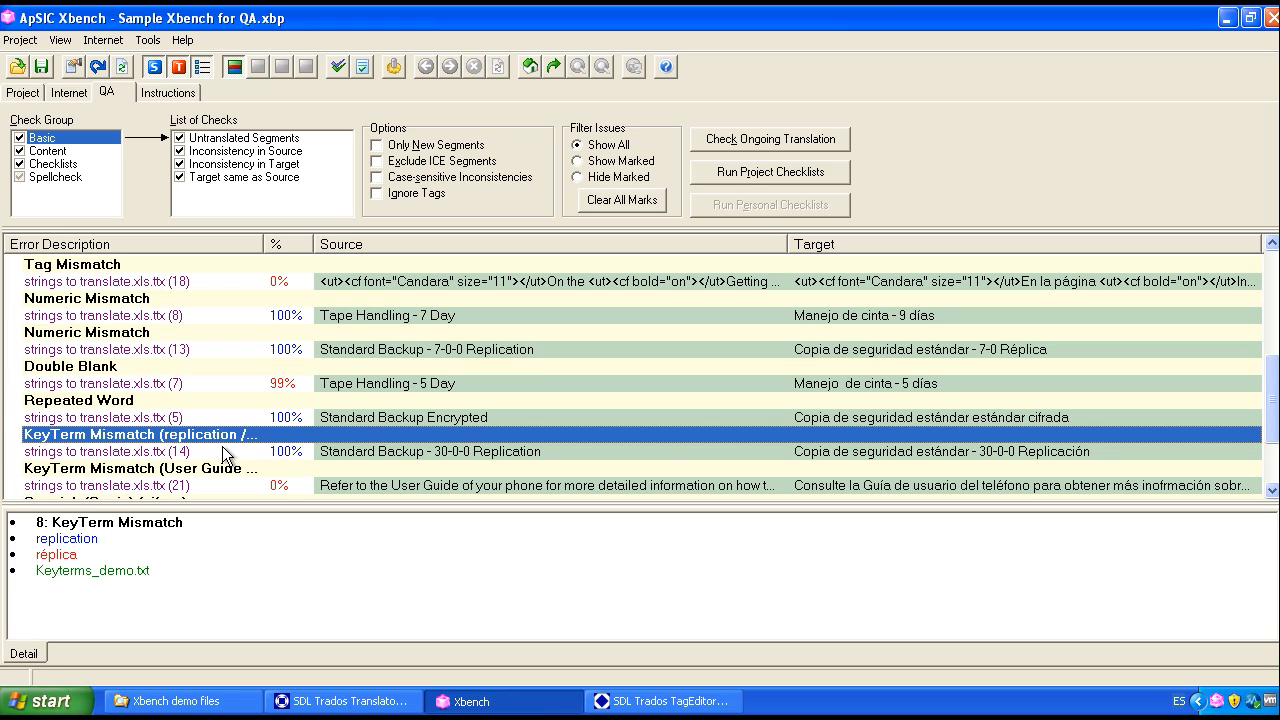
{"action": "left_click", "coordinate": [35, 546]}
{"action": "left_click_drag", "start_coordinate": [35, 546], "coordinate": [78, 556]}
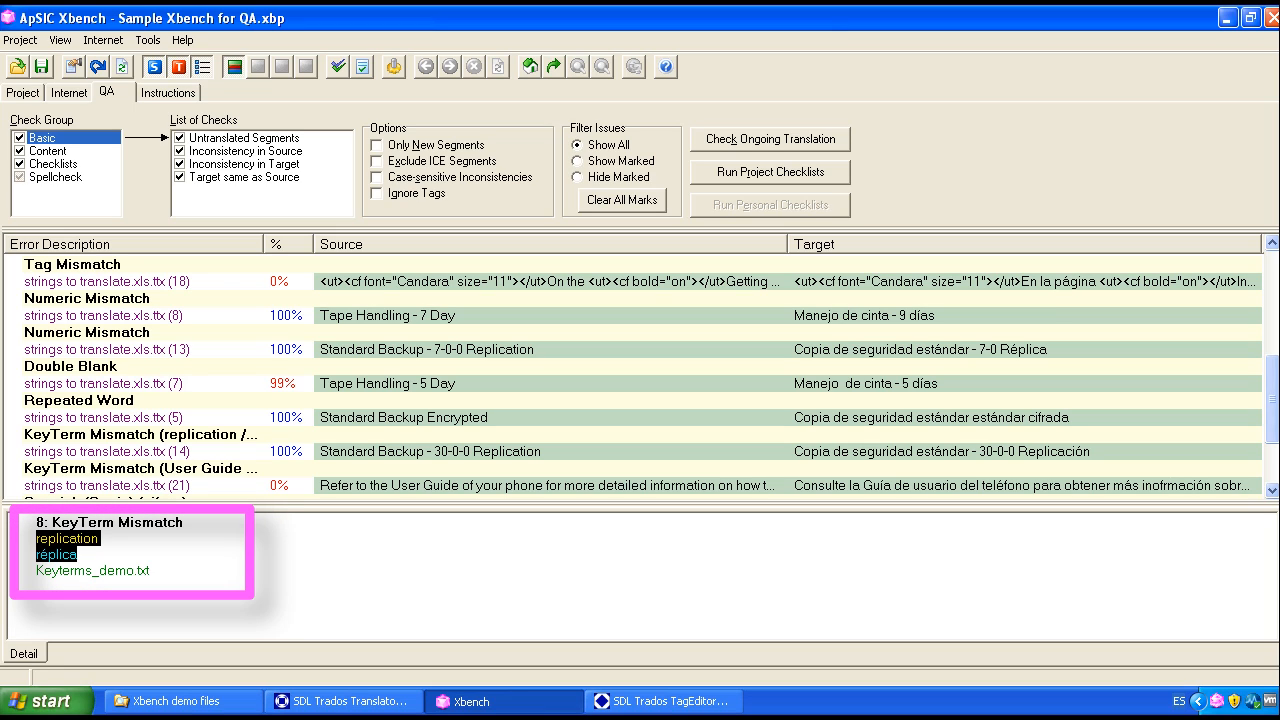
{"action": "left_click", "coordinate": [321, 456]}
{"action": "double_click", "coordinate": [290, 571]}
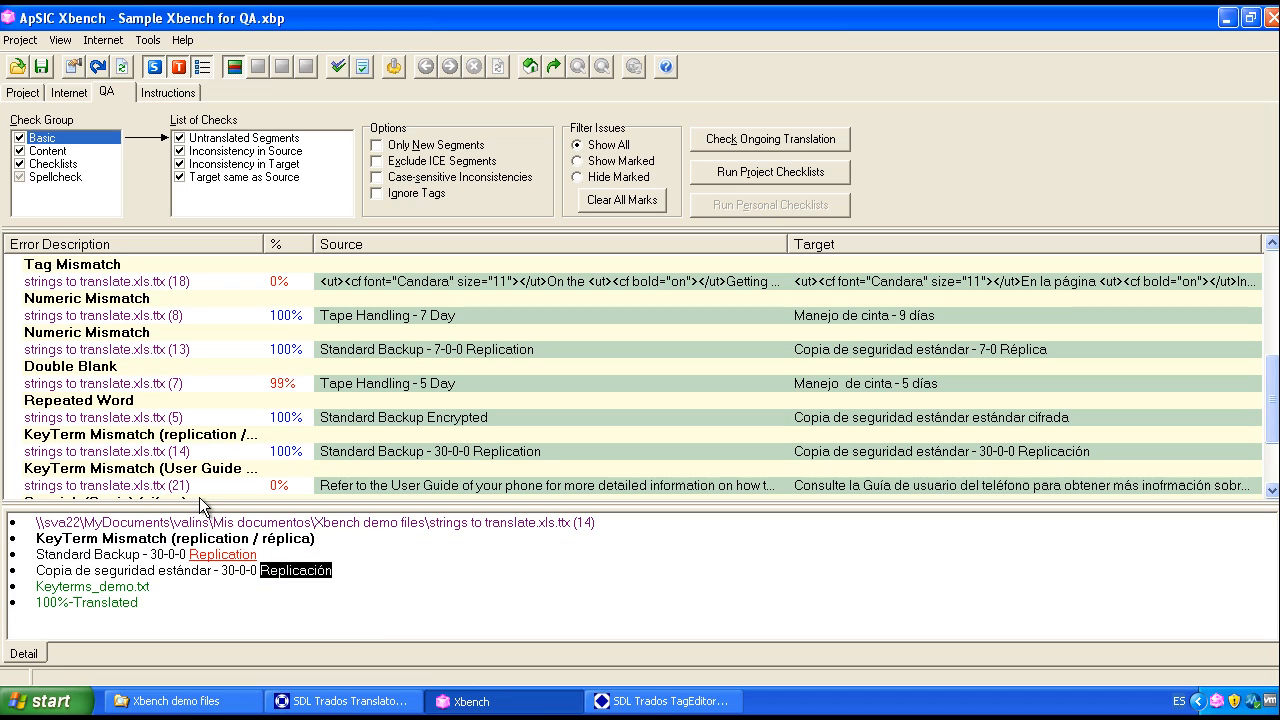
{"action": "left_click", "coordinate": [203, 469]}
{"action": "scroll", "coordinate": [362, 455], "scroll_direction": "down", "scroll_amount": 2}
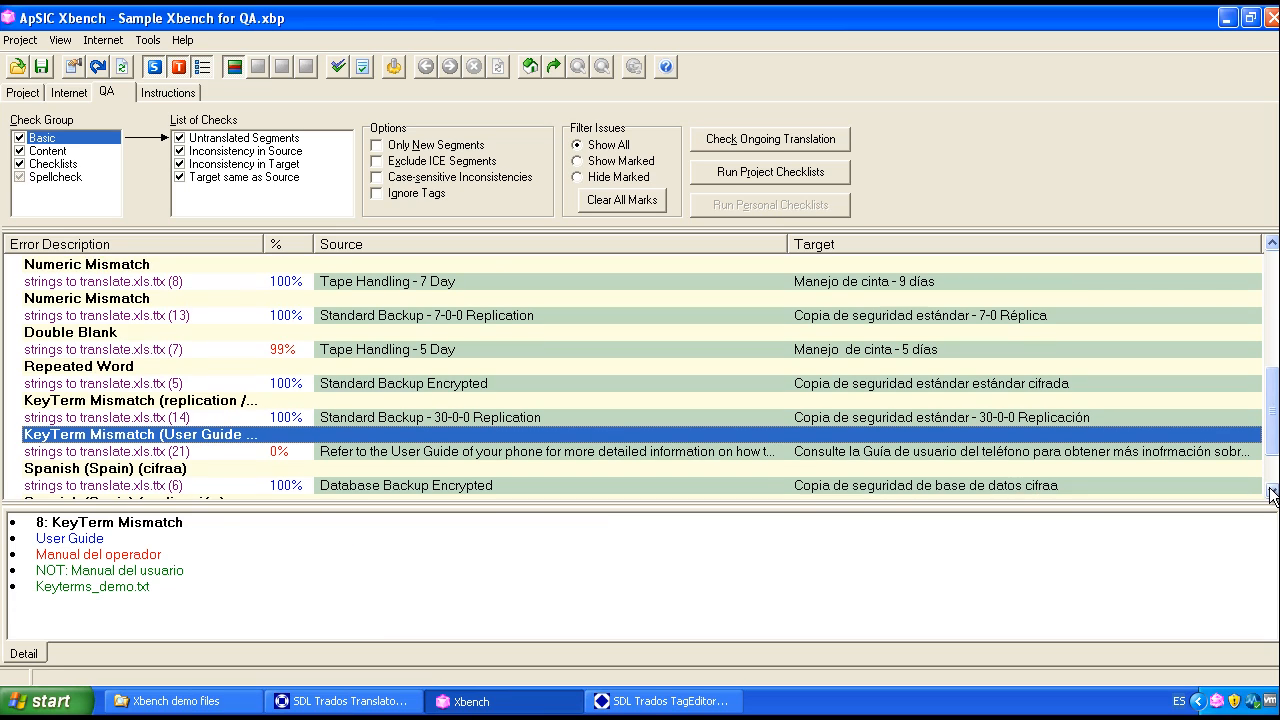
{"action": "left_click", "coordinate": [321, 404]}
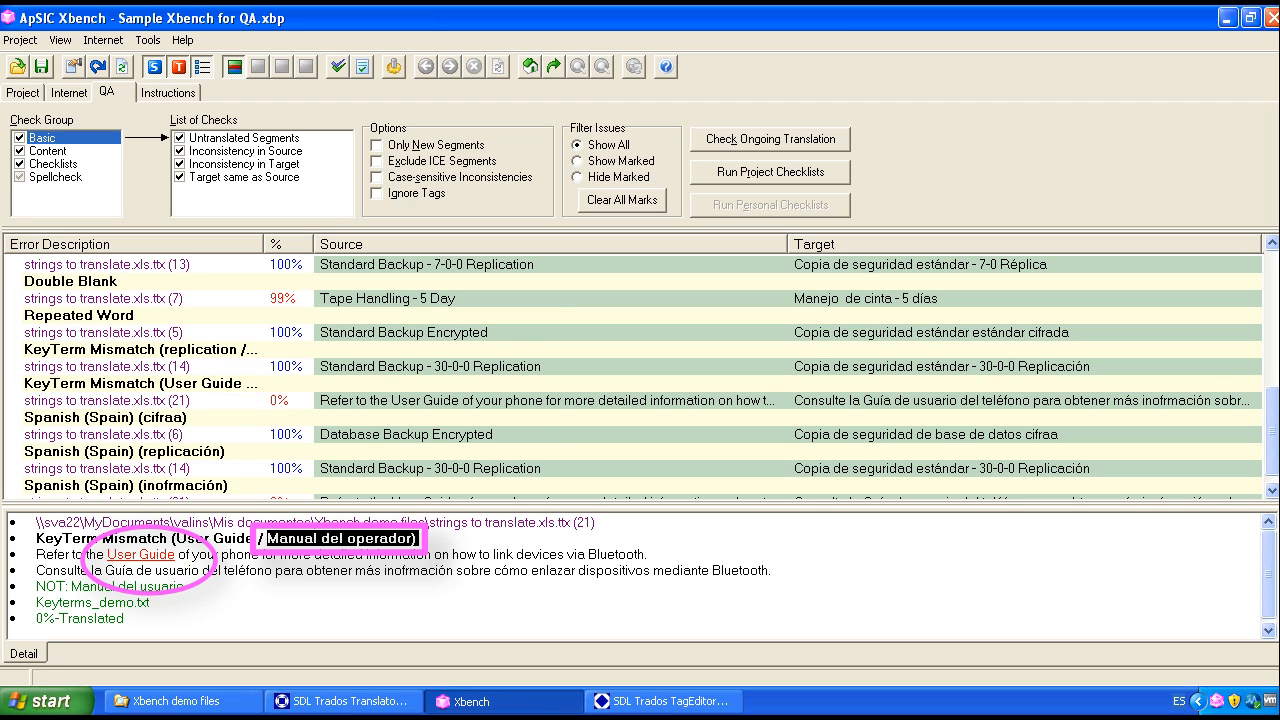
{"action": "left_click_drag", "start_coordinate": [108, 554], "coordinate": [201, 570]}
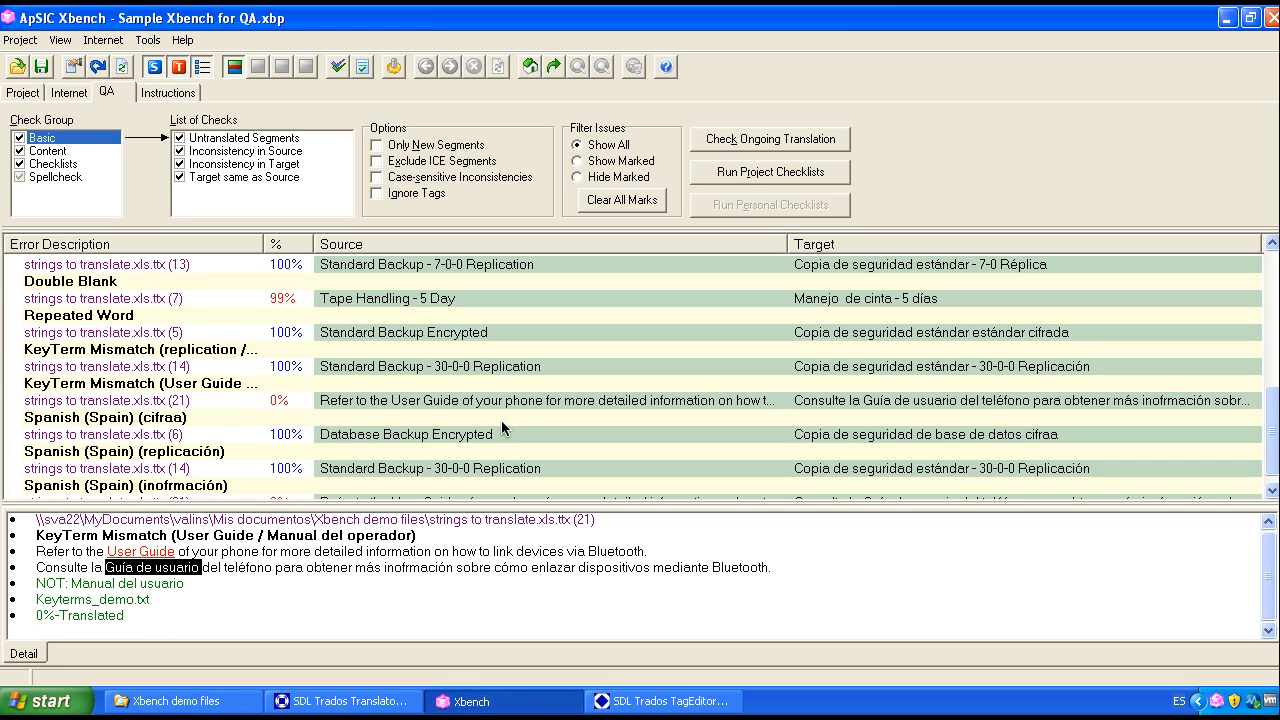
Step: Review the Spanish (Spain) spelling issues for cifraa, replicación and inofrmación in their segments
{"action": "left_click", "coordinate": [1272, 490]}
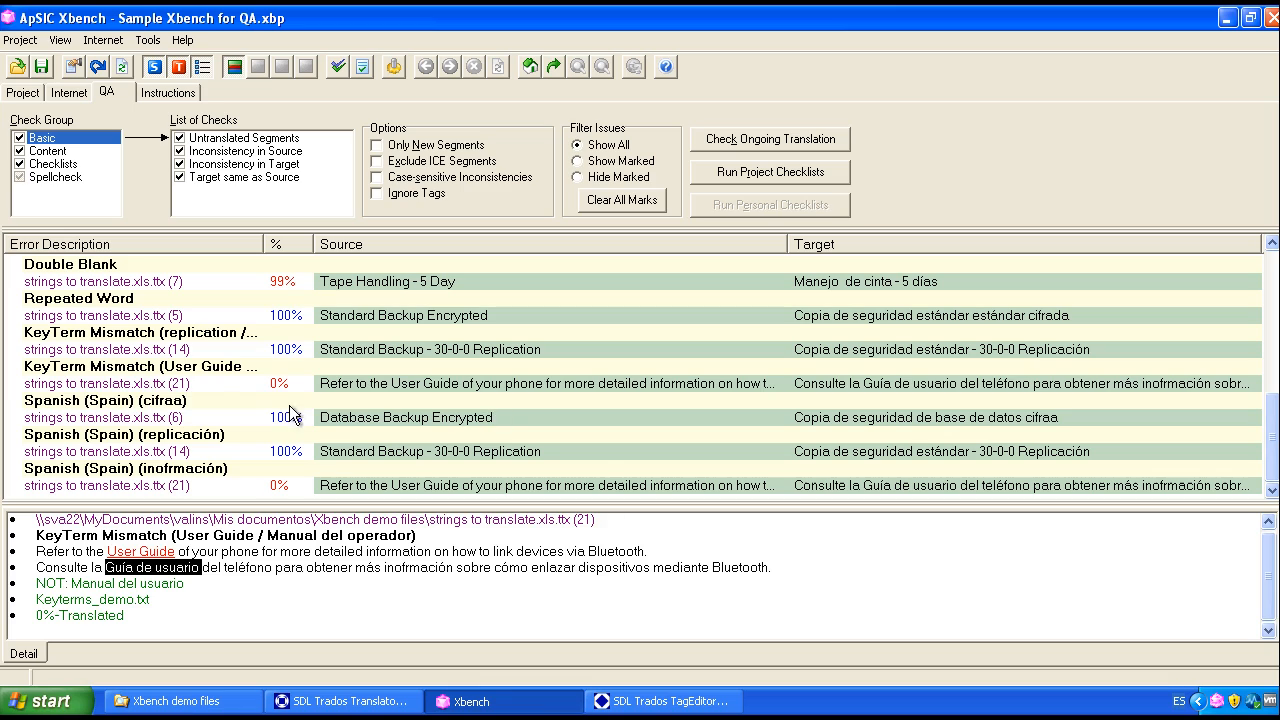
{"action": "left_click", "coordinate": [167, 408]}
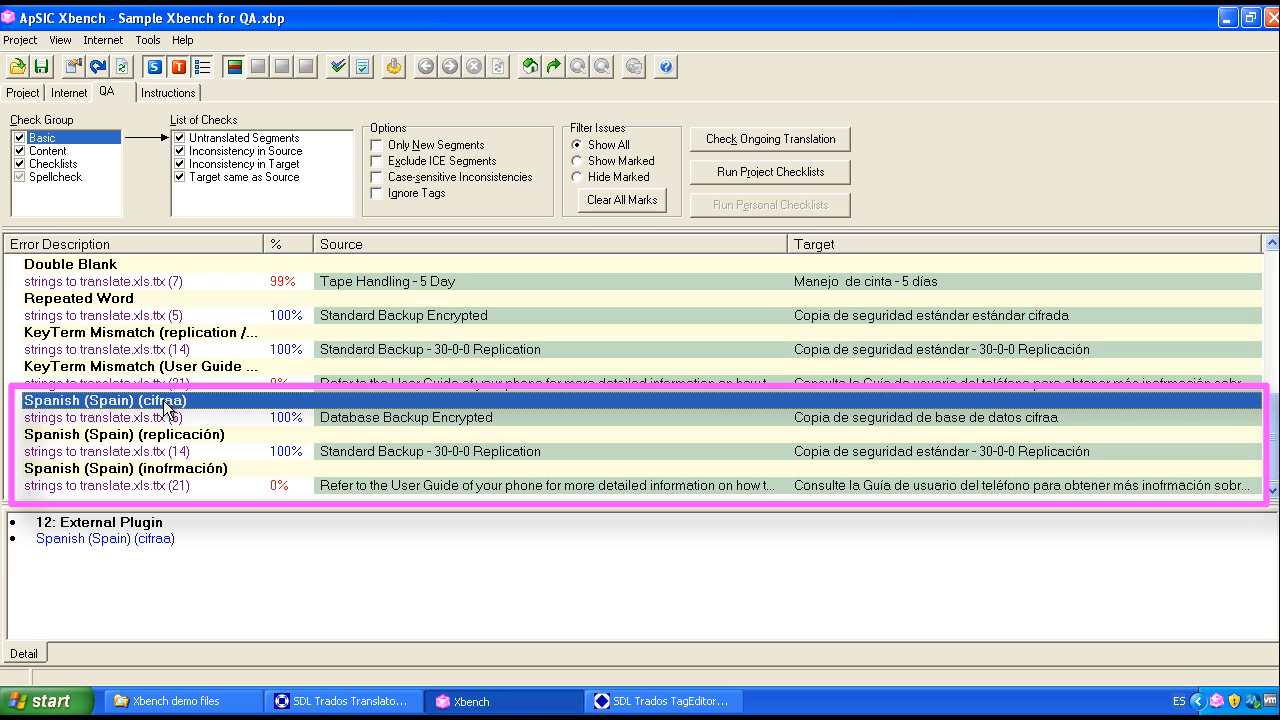
{"action": "left_click", "coordinate": [419, 417]}
{"action": "left_click", "coordinate": [421, 455]}
{"action": "left_click", "coordinate": [424, 486]}
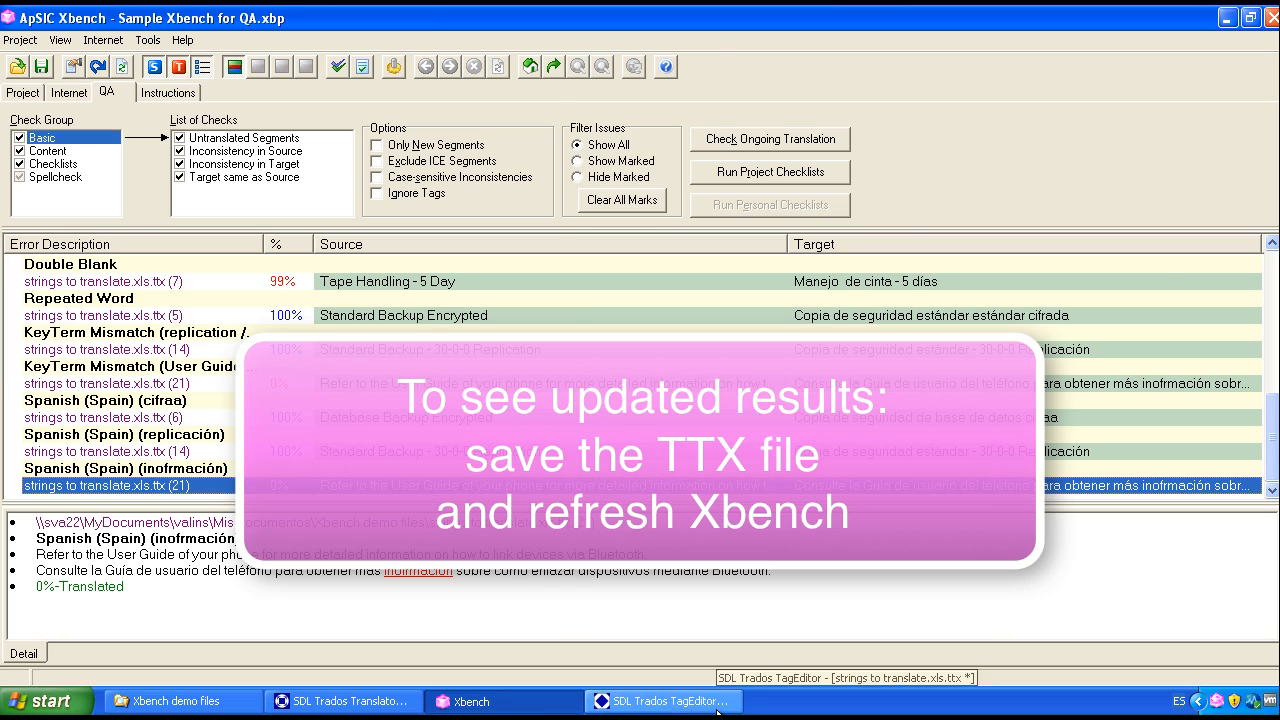
Step: Switch to TagEditor and save the corrected strings to translate.xls.ttx file
{"action": "left_click", "coordinate": [660, 701]}
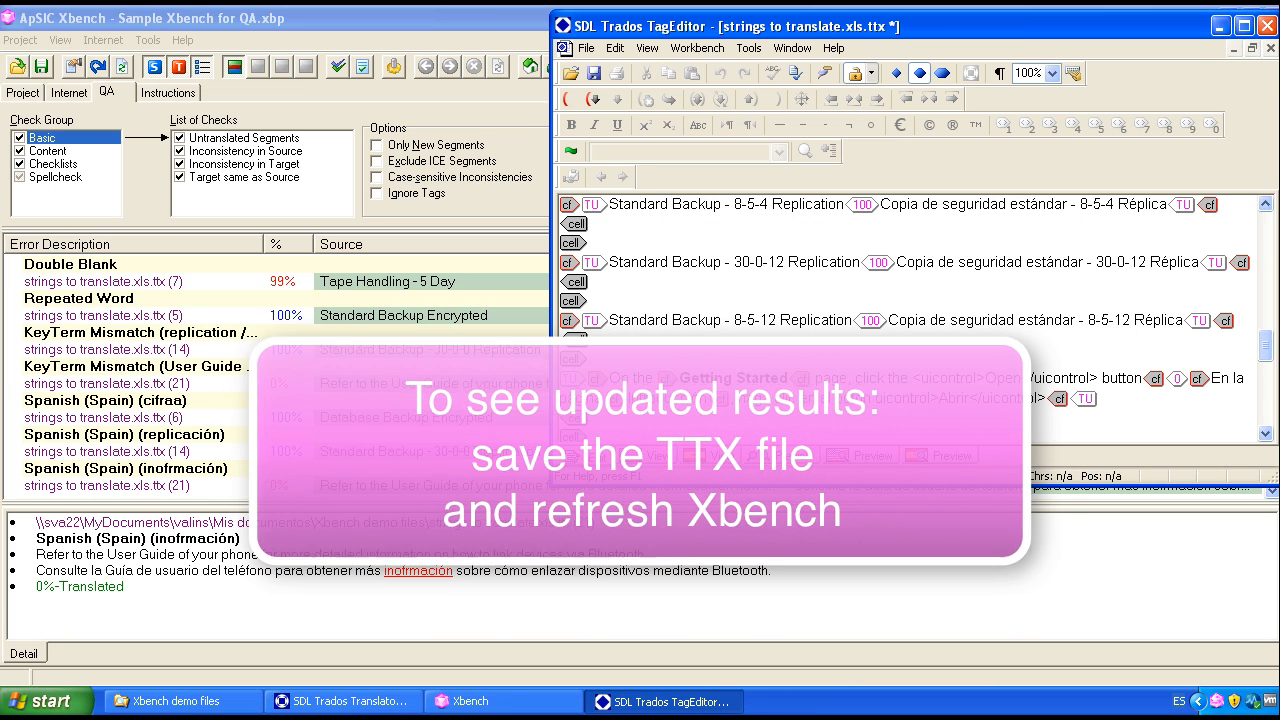
{"action": "scroll", "coordinate": [917, 318], "scroll_direction": "up", "scroll_amount": 2}
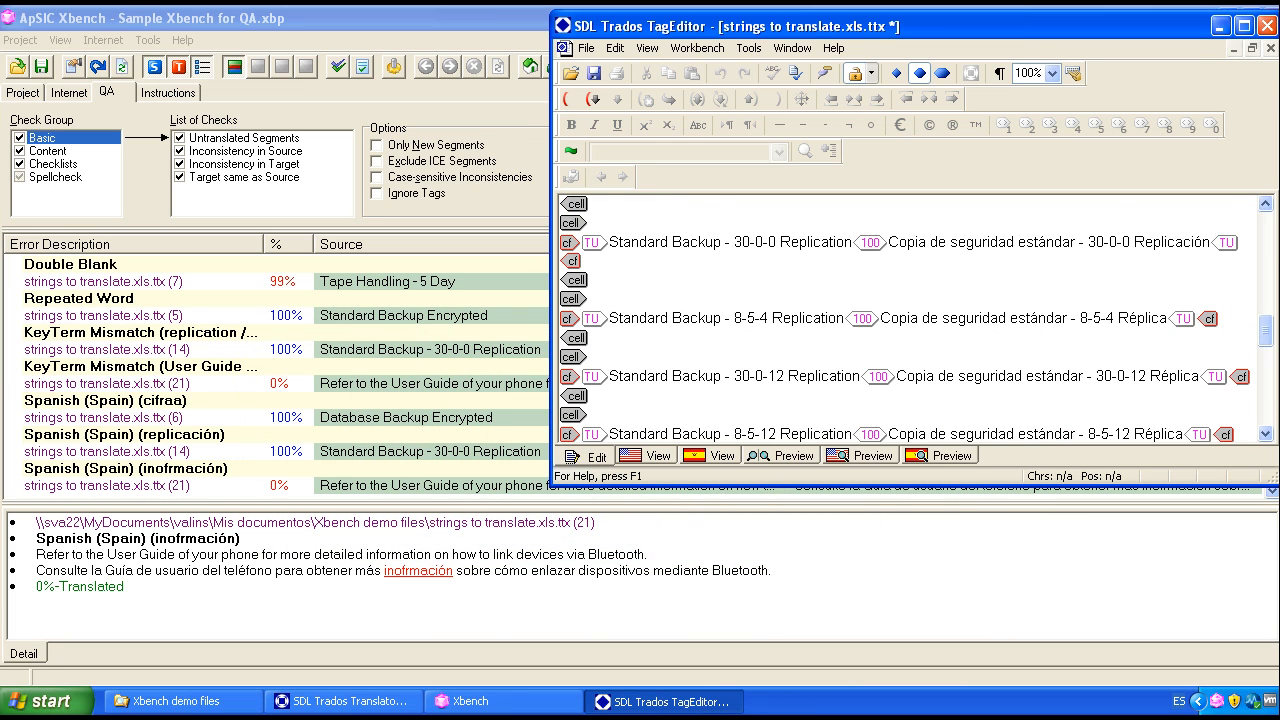
{"action": "scroll", "coordinate": [910, 318], "scroll_direction": "down", "scroll_amount": 3}
{"action": "left_click", "coordinate": [594, 73]}
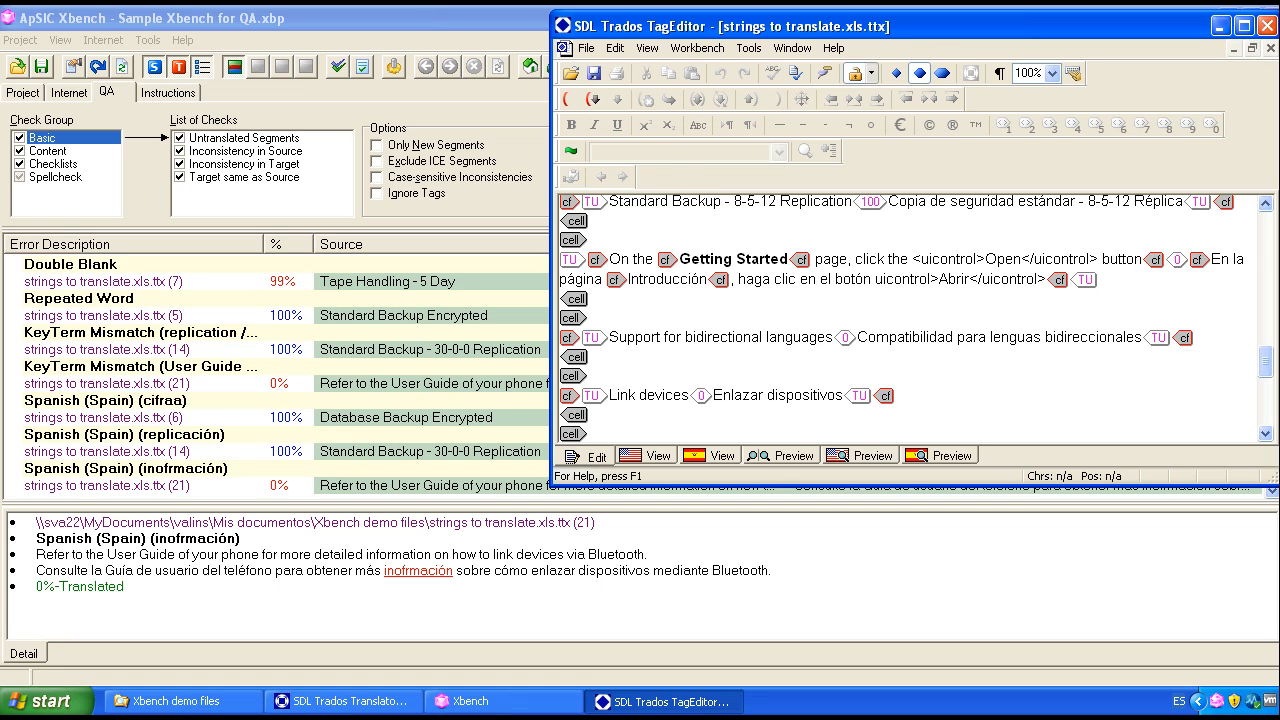
Step: Switch to Xbench, reload the project, and rerun the ongoing translation check, accepting the real misspellings already listed in the spell checker
{"action": "left_click", "coordinate": [45, 42]}
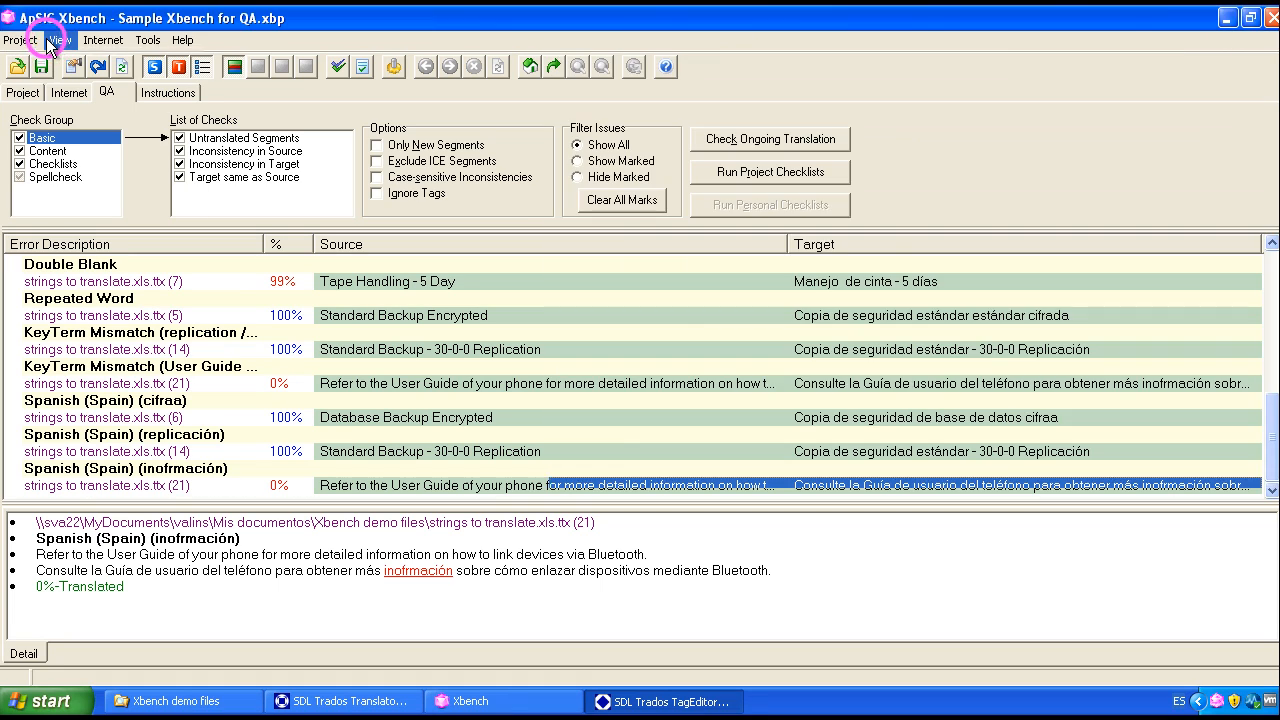
{"action": "left_click", "coordinate": [47, 42]}
{"action": "left_click", "coordinate": [110, 200]}
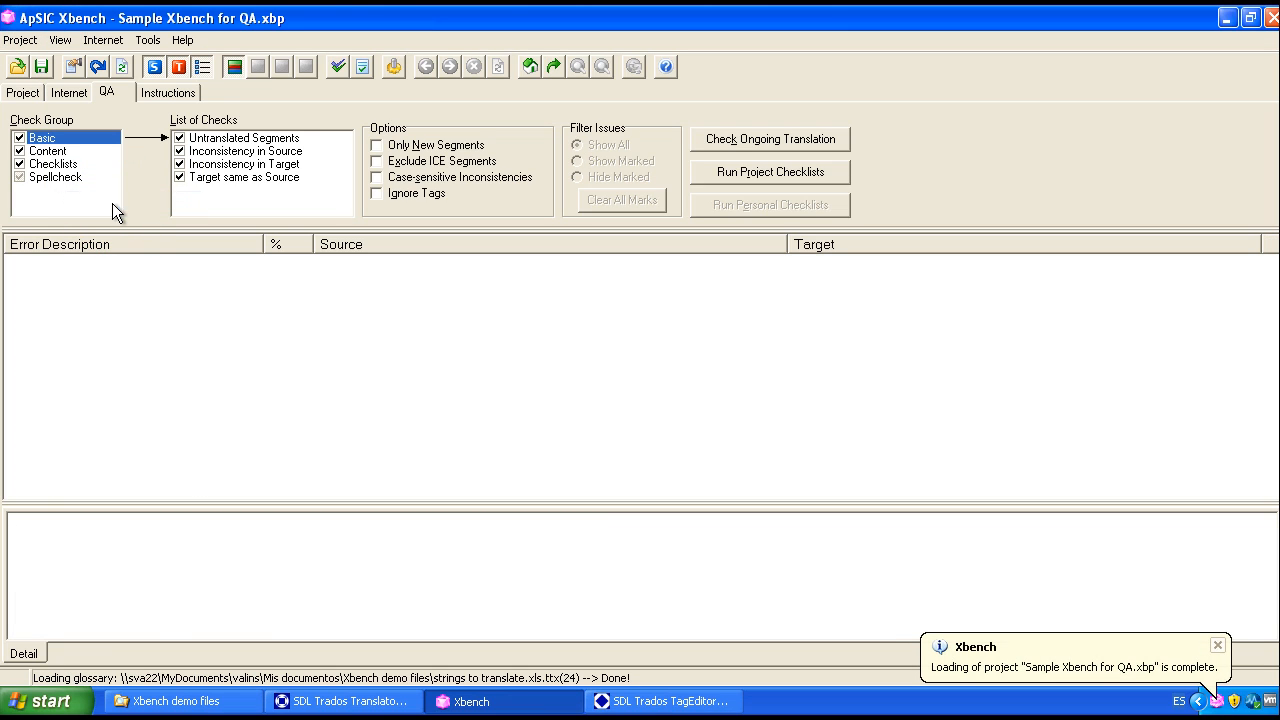
{"action": "left_click", "coordinate": [736, 134]}
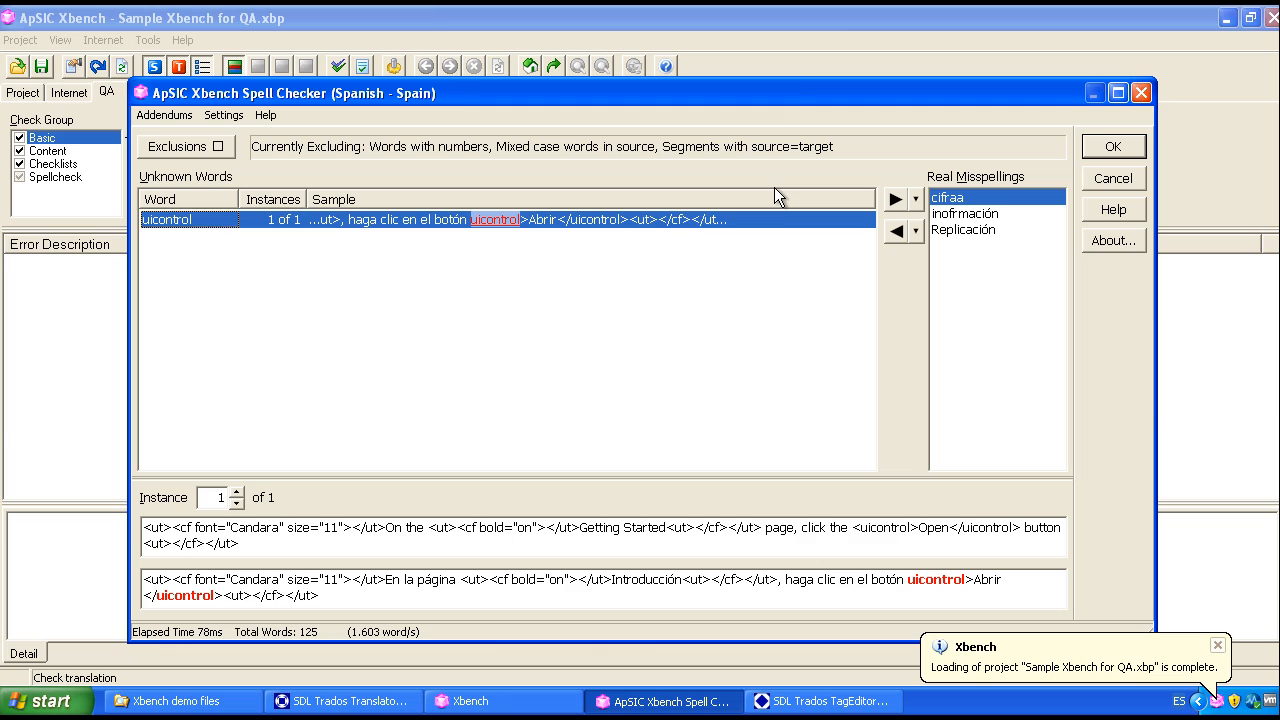
{"action": "left_click", "coordinate": [1113, 147]}
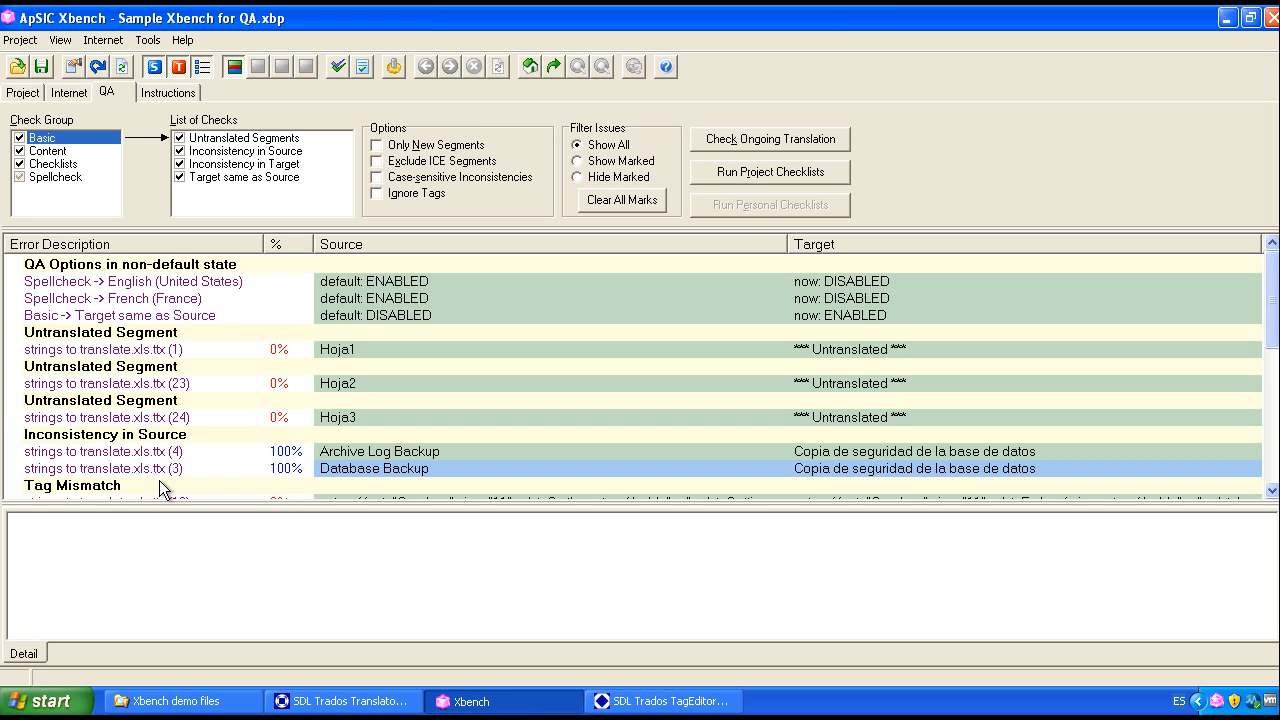
Step: Mark the Inconsistency in Source issue and the Tag Mismatch issue in the QA results
{"action": "left_click", "coordinate": [223, 434]}
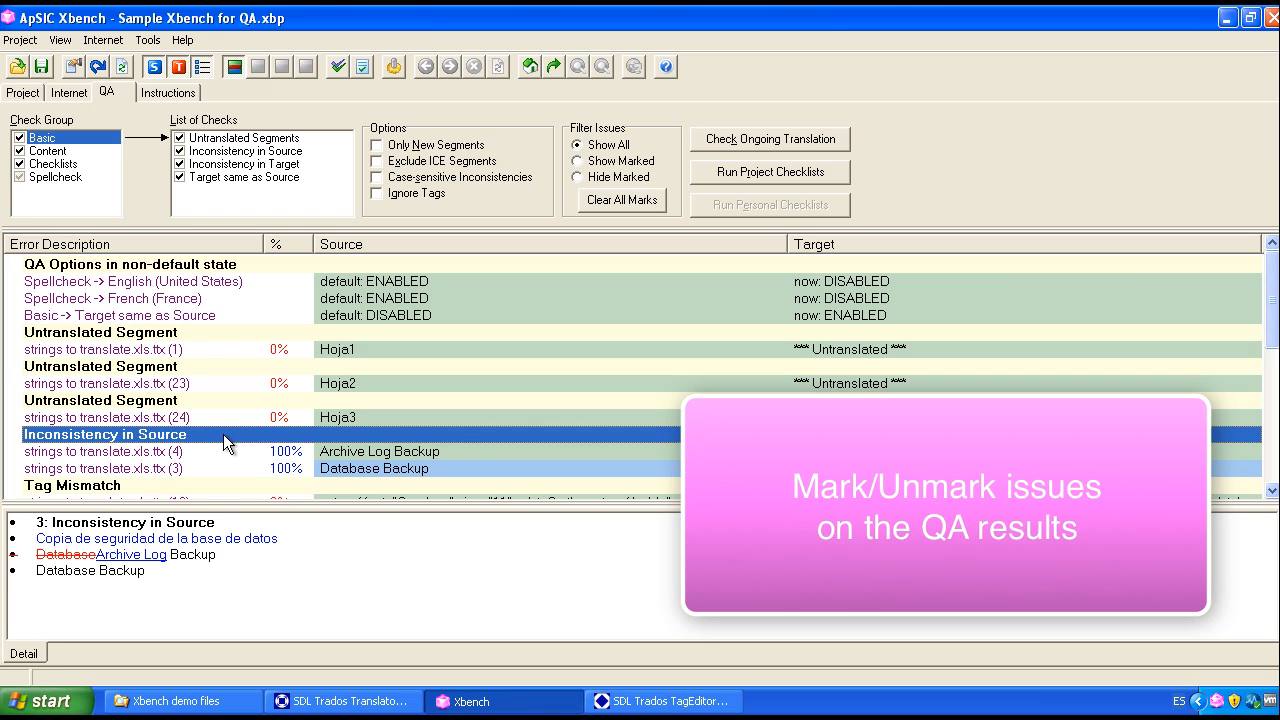
{"action": "right_click", "coordinate": [223, 434]}
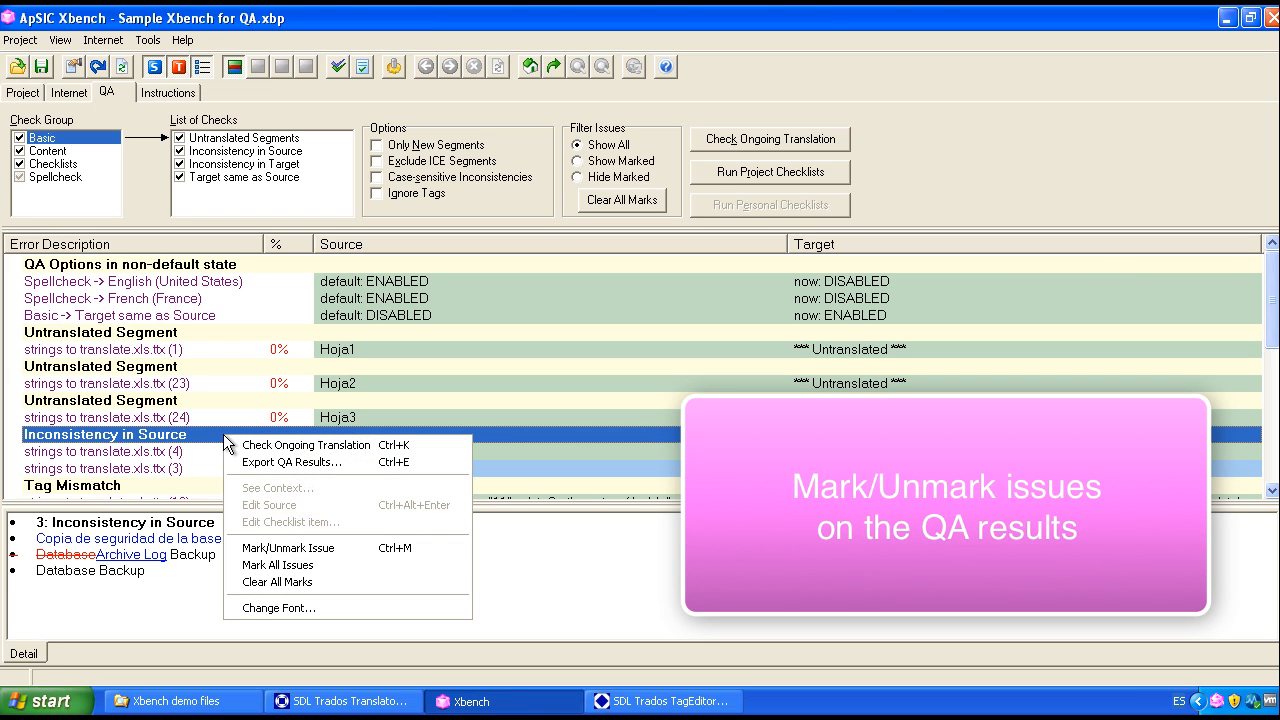
{"action": "left_click", "coordinate": [322, 549]}
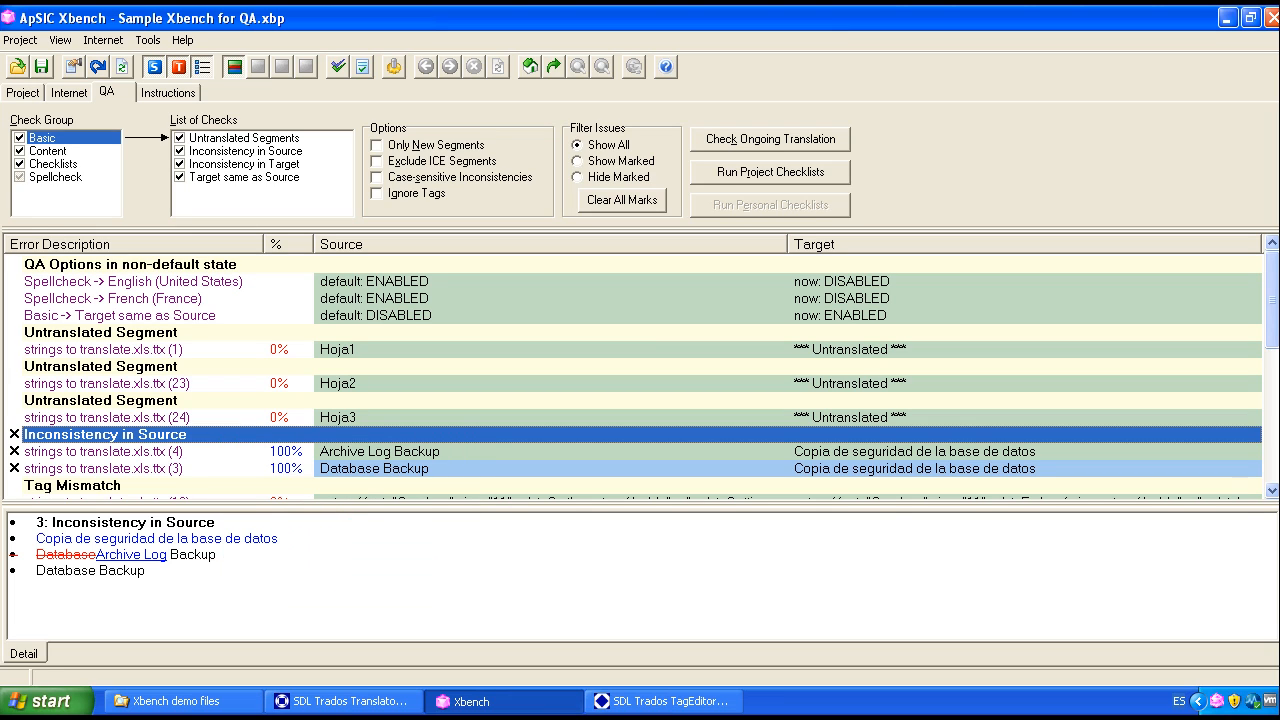
{"action": "scroll", "coordinate": [1272, 490], "scroll_direction": "down", "scroll_amount": 4}
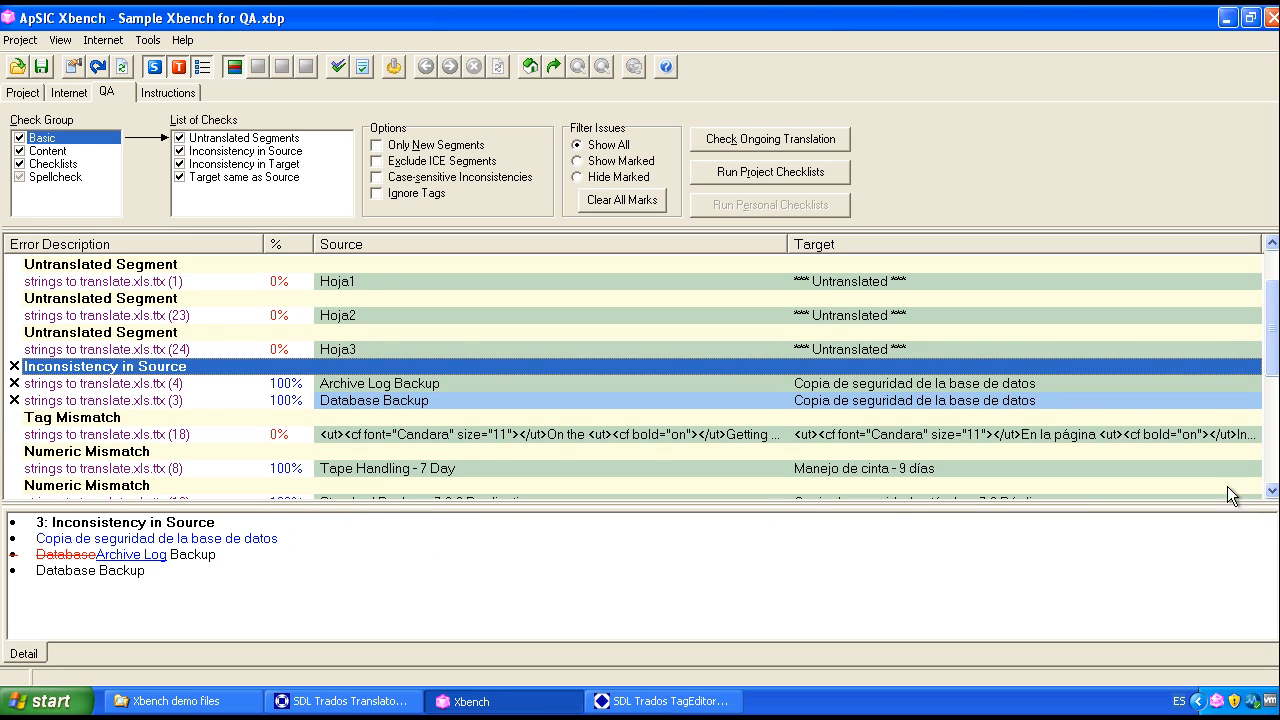
{"action": "left_click", "coordinate": [340, 425]}
{"action": "right_click", "coordinate": [338, 425]}
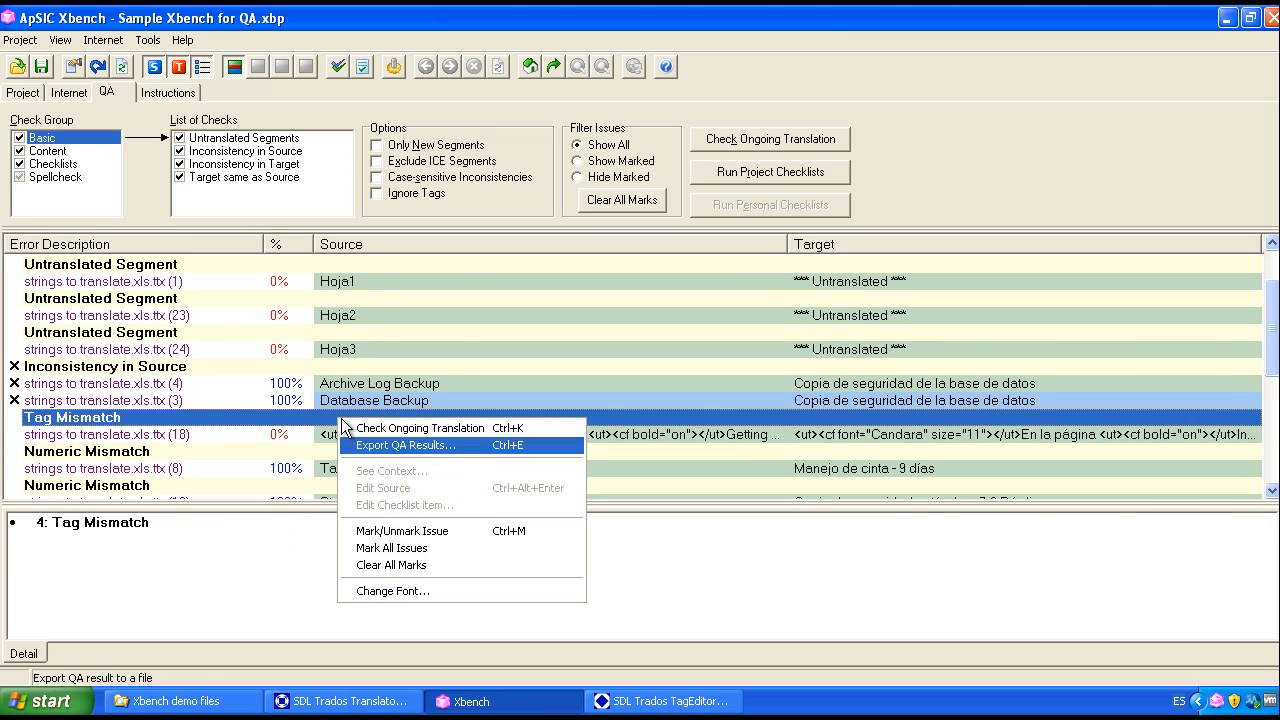
{"action": "left_click", "coordinate": [387, 527]}
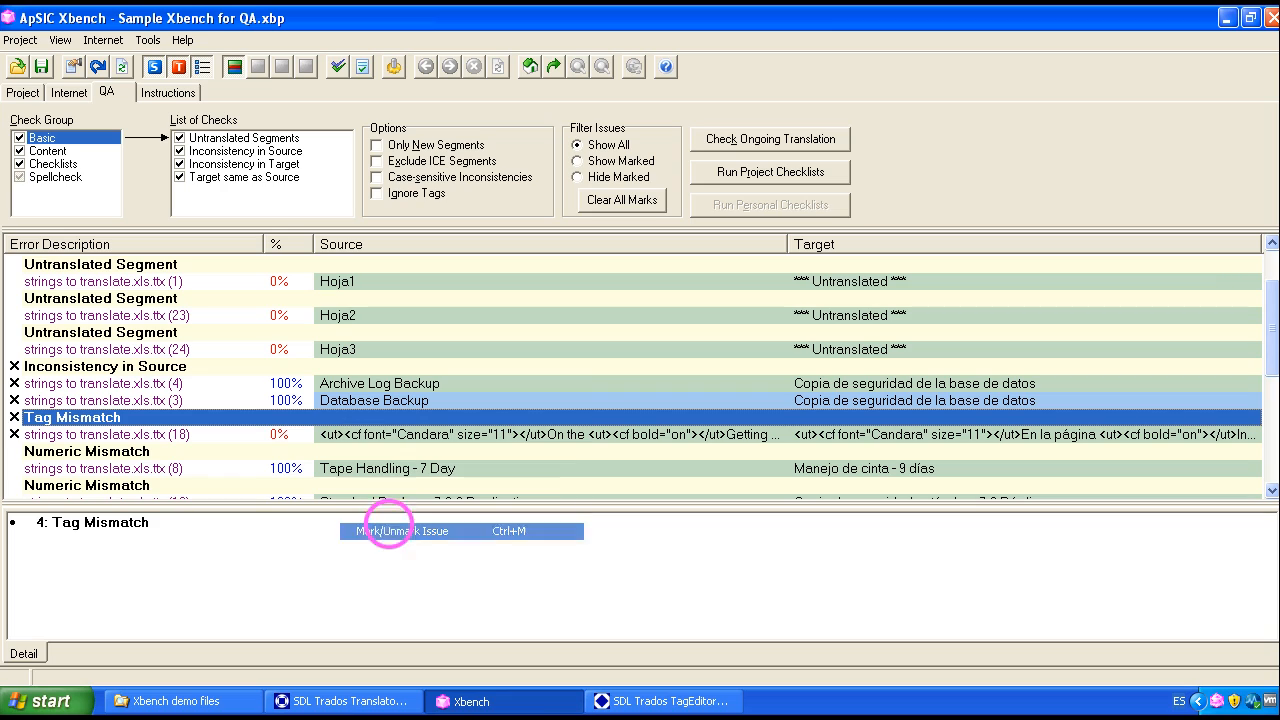
Step: Filter the issues by Show Marked and by Hide Marked, then restore Show All and clear all marks
{"action": "left_click", "coordinate": [623, 162]}
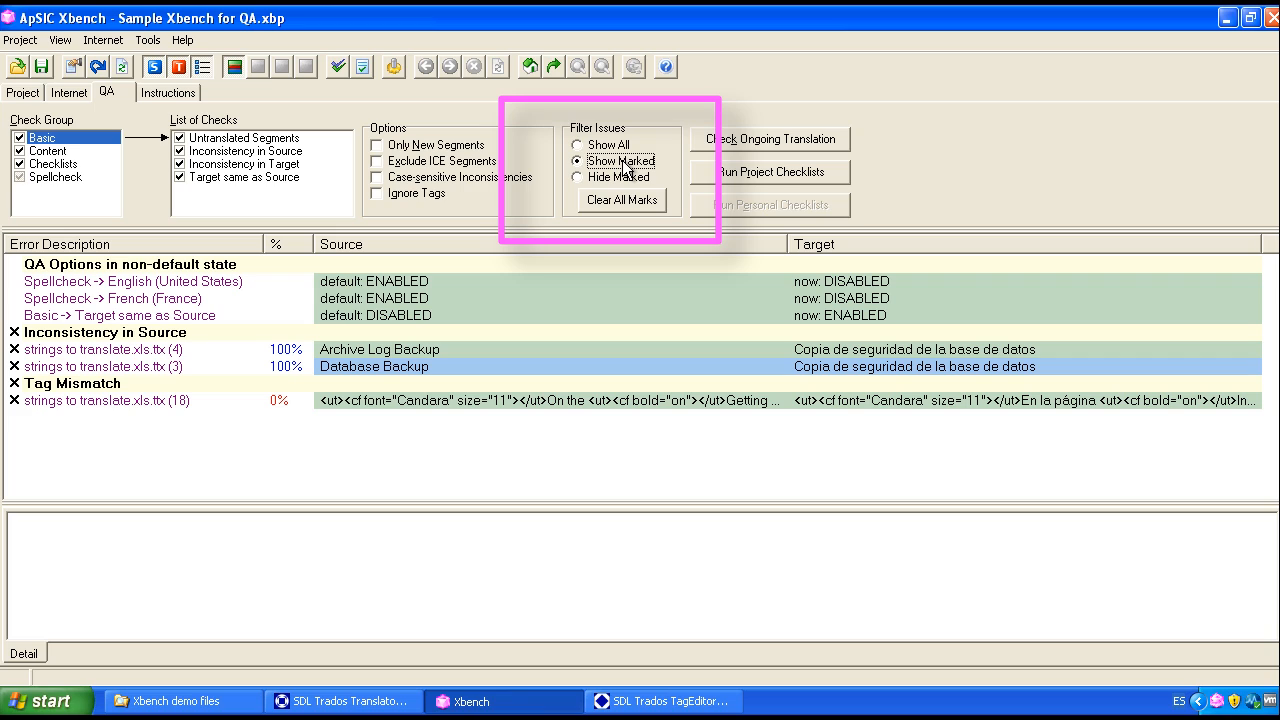
{"action": "left_click", "coordinate": [620, 178]}
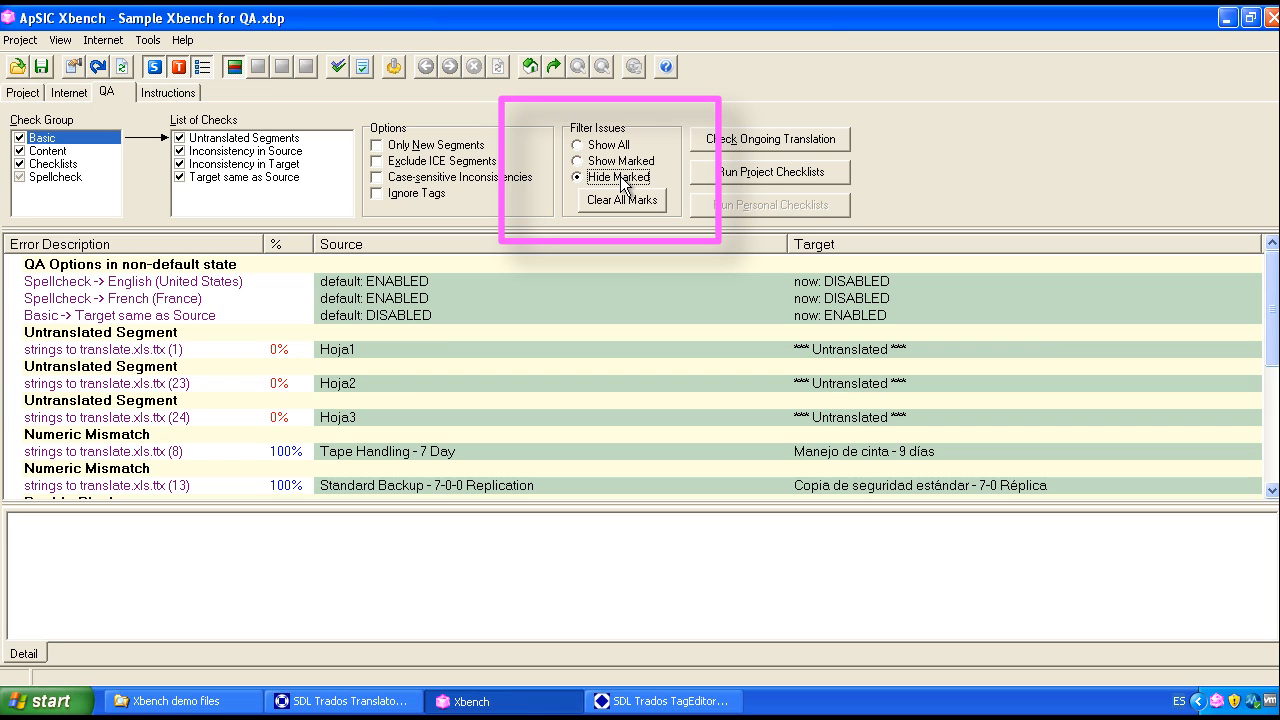
{"action": "left_click", "coordinate": [616, 146]}
{"action": "left_click", "coordinate": [622, 200]}
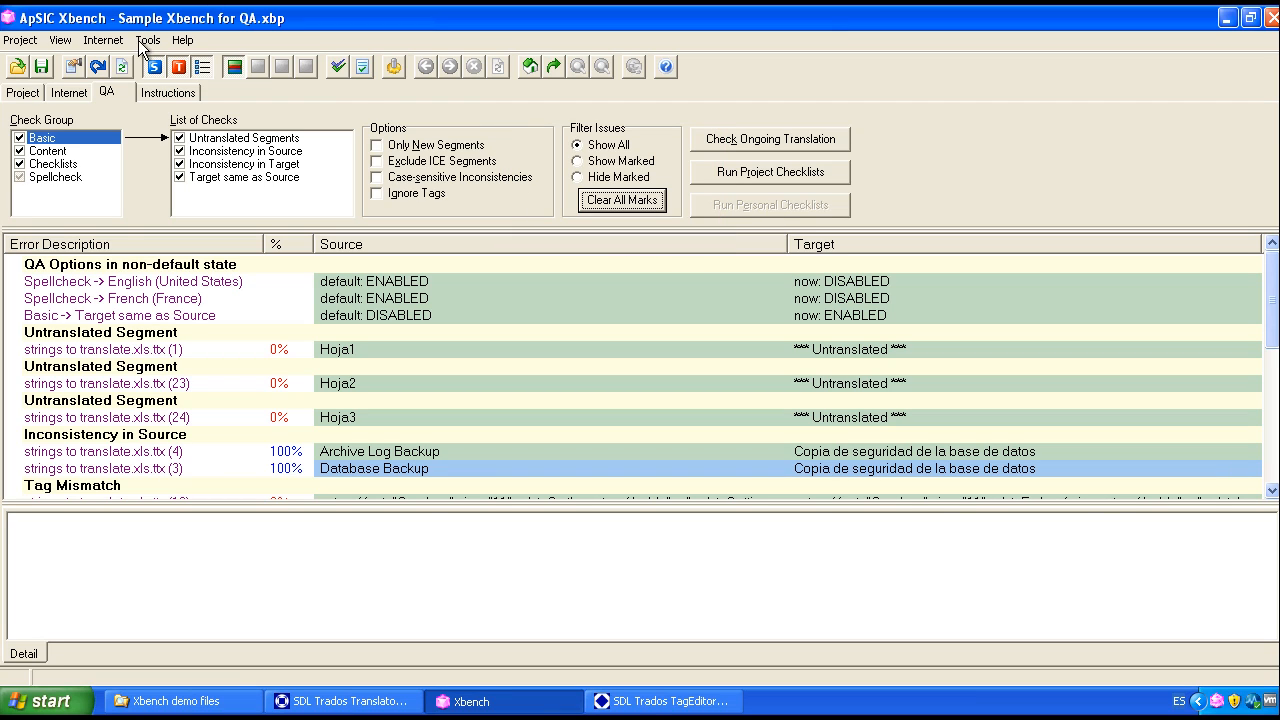
Step: Examine the file formats available for exporting the QA results, leaving the export without saving a file
{"action": "left_click", "coordinate": [147, 42]}
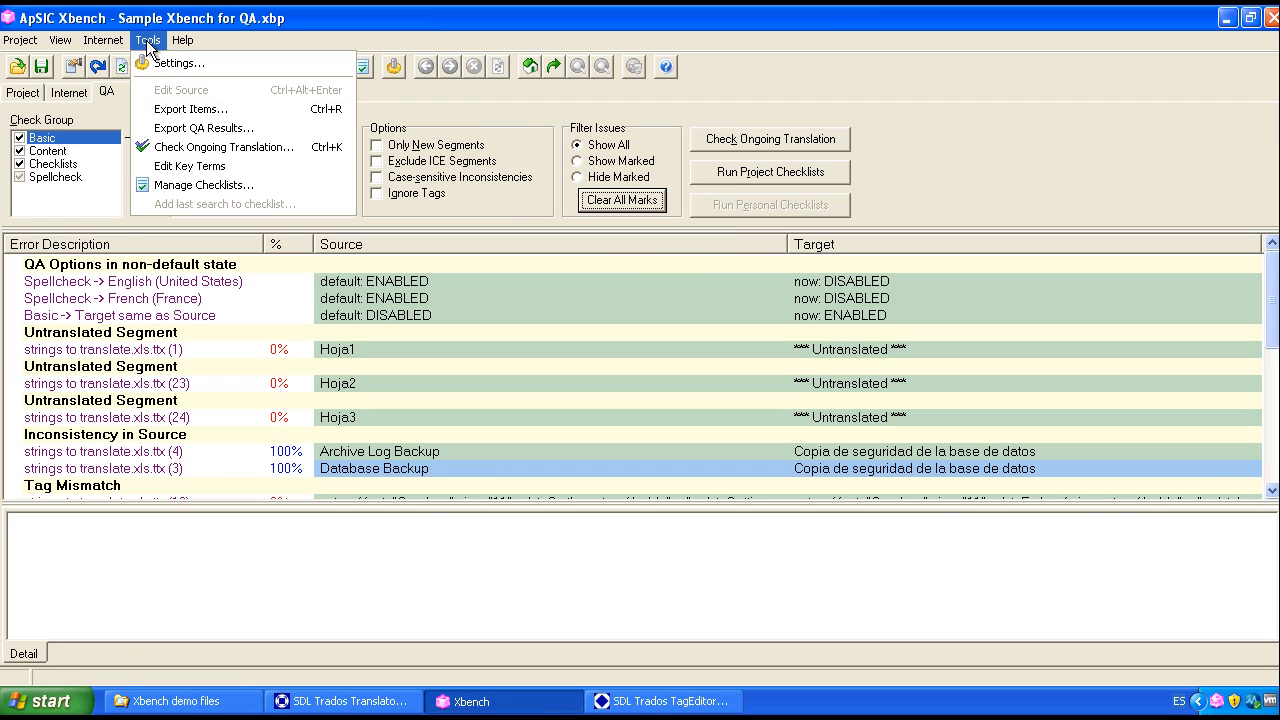
{"action": "left_click", "coordinate": [265, 127]}
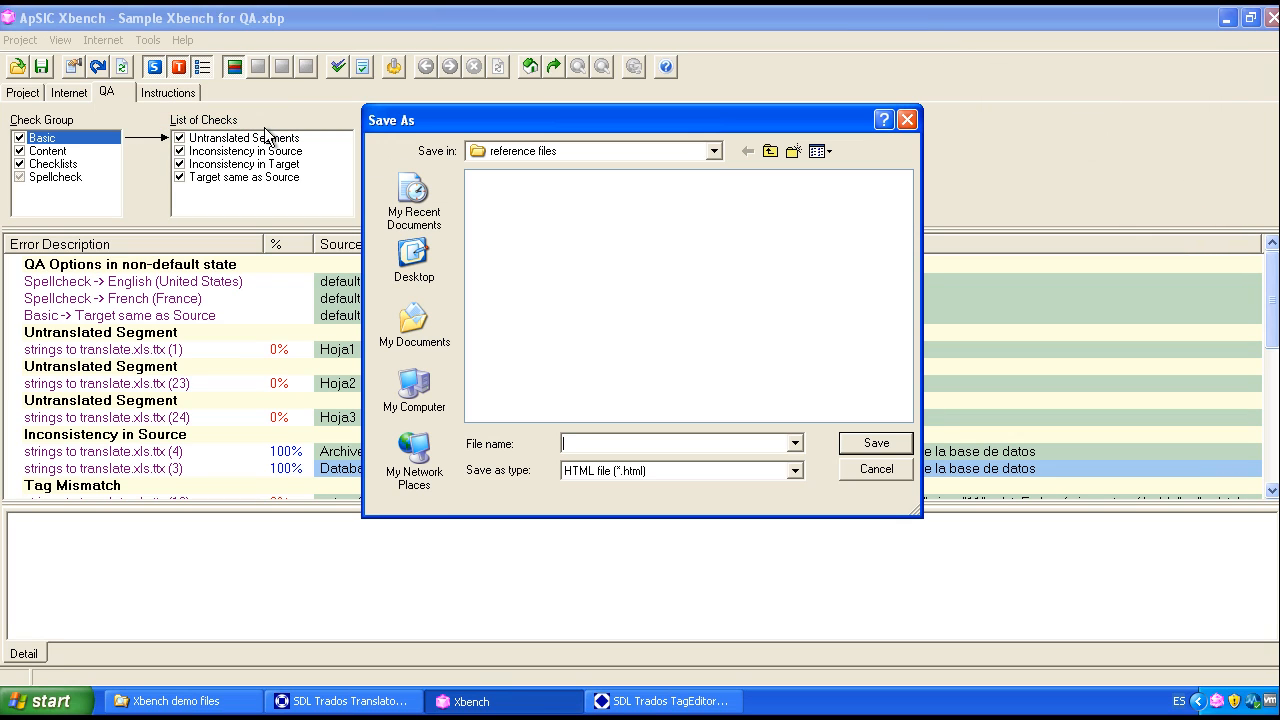
{"action": "left_click", "coordinate": [796, 471]}
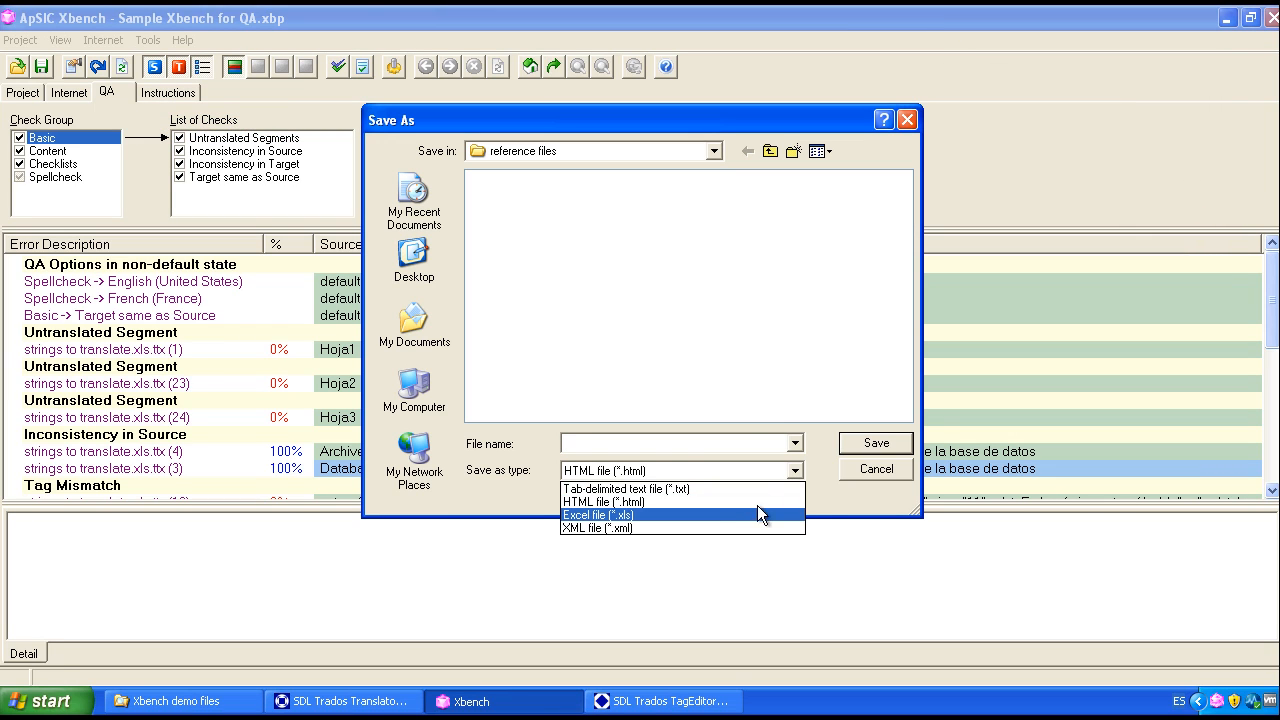
{"action": "left_click", "coordinate": [888, 470]}
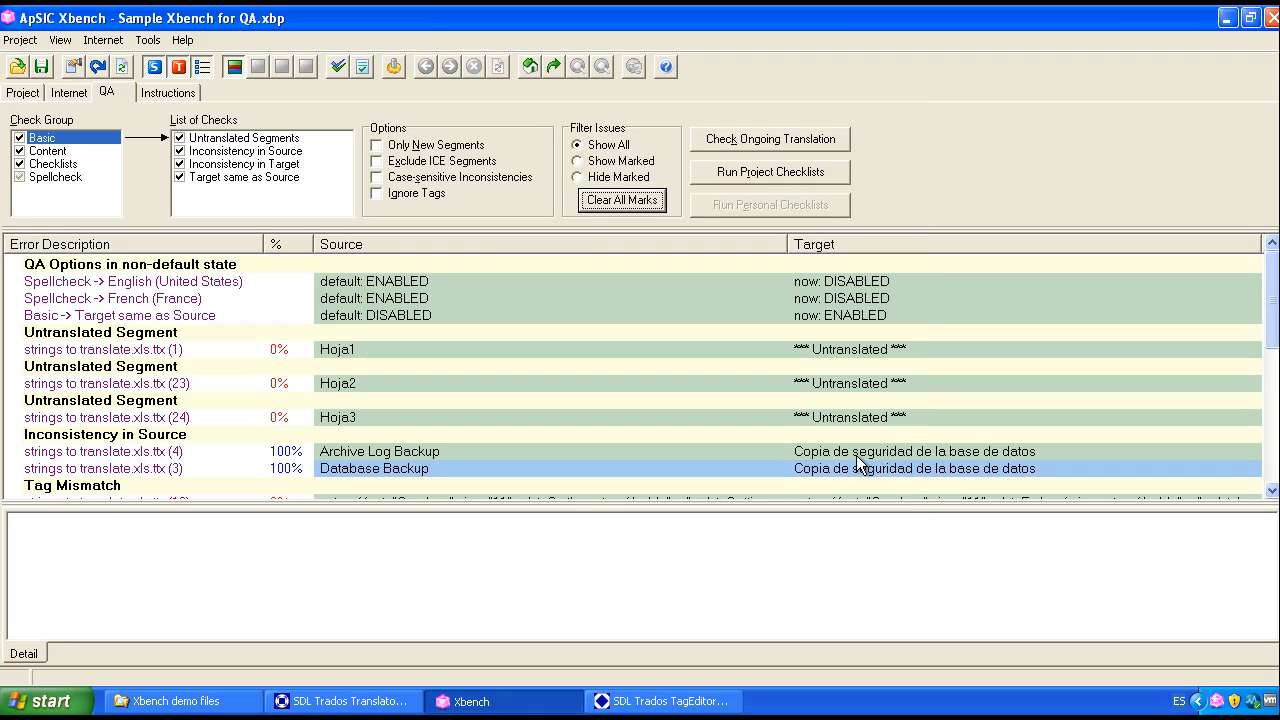